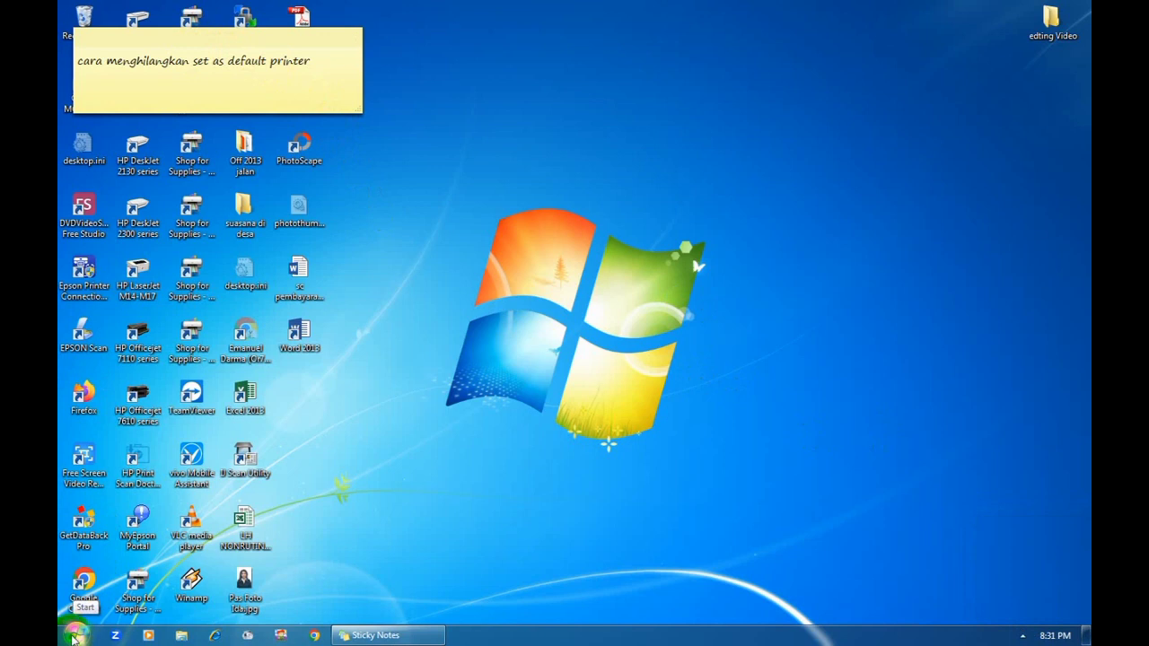
Dismiss the color scheme prompt and open the Devices and Printers window
{"action": "left_click", "coordinate": [158, 528]}
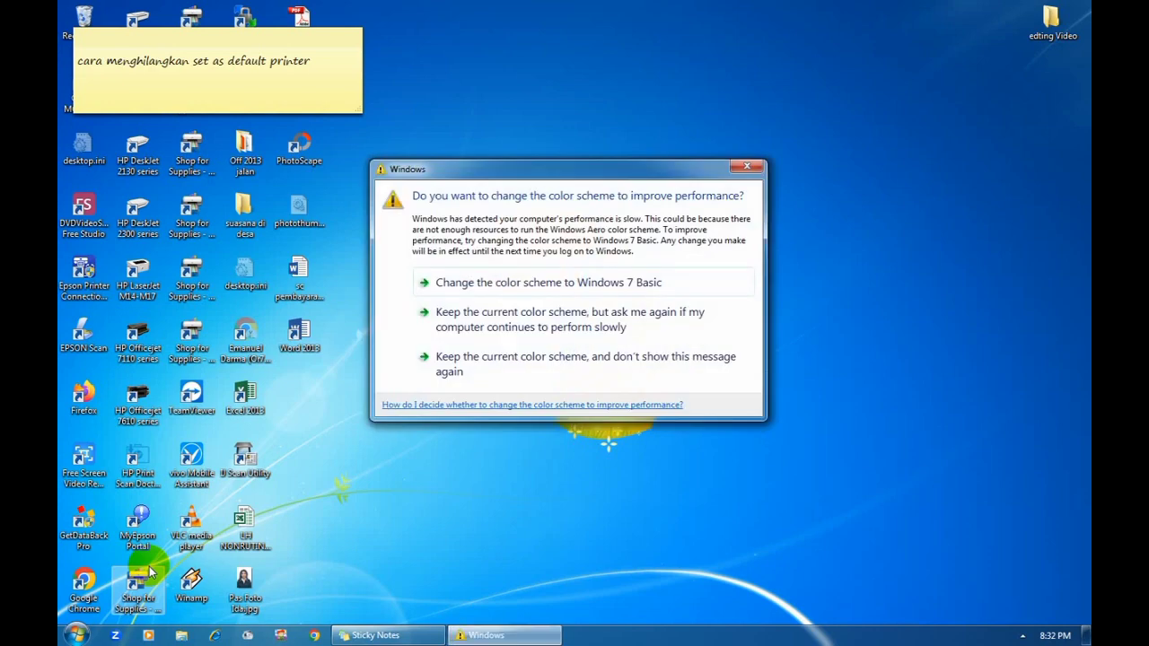
{"action": "left_click", "coordinate": [746, 170]}
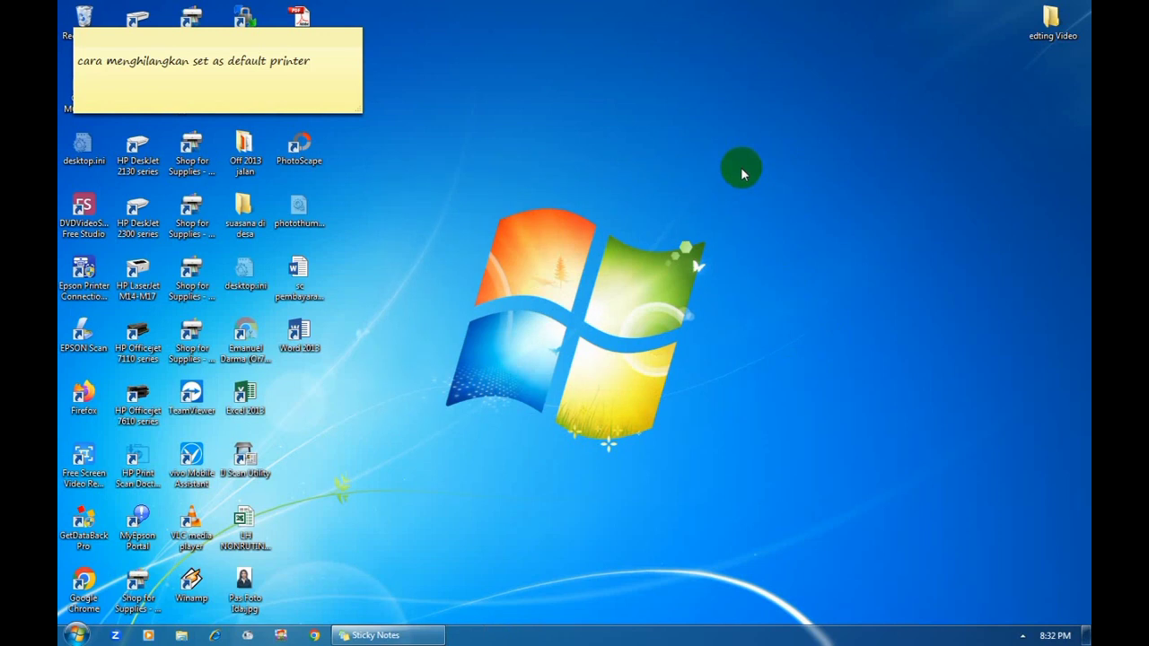
{"action": "left_click", "coordinate": [76, 634]}
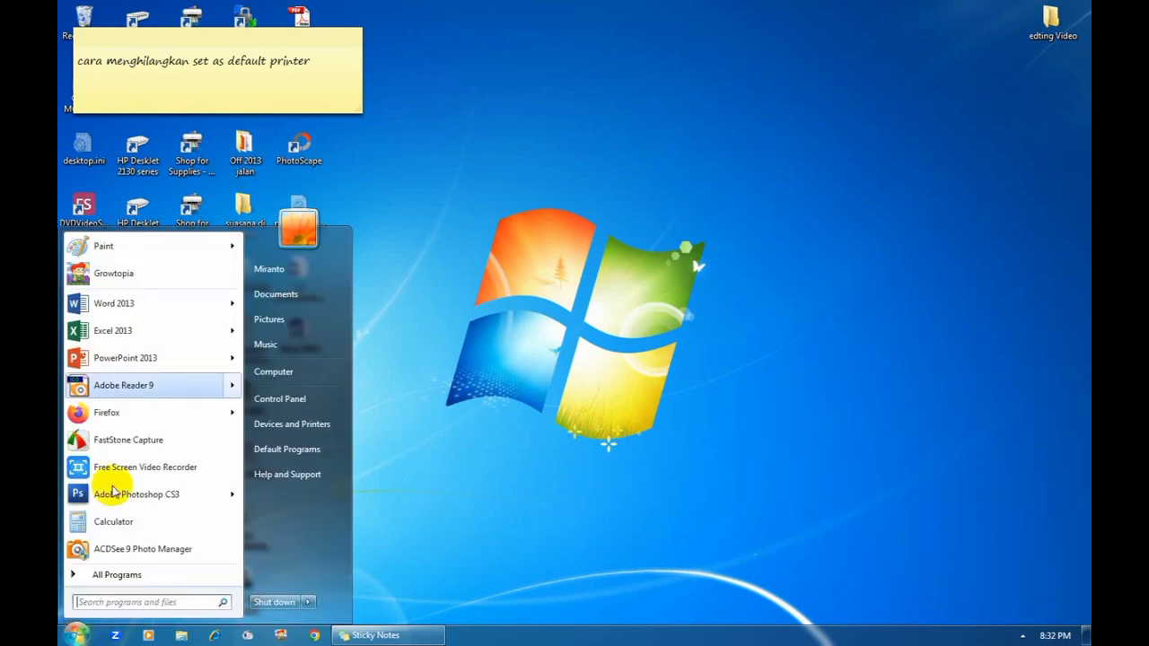
{"action": "left_click", "coordinate": [327, 430]}
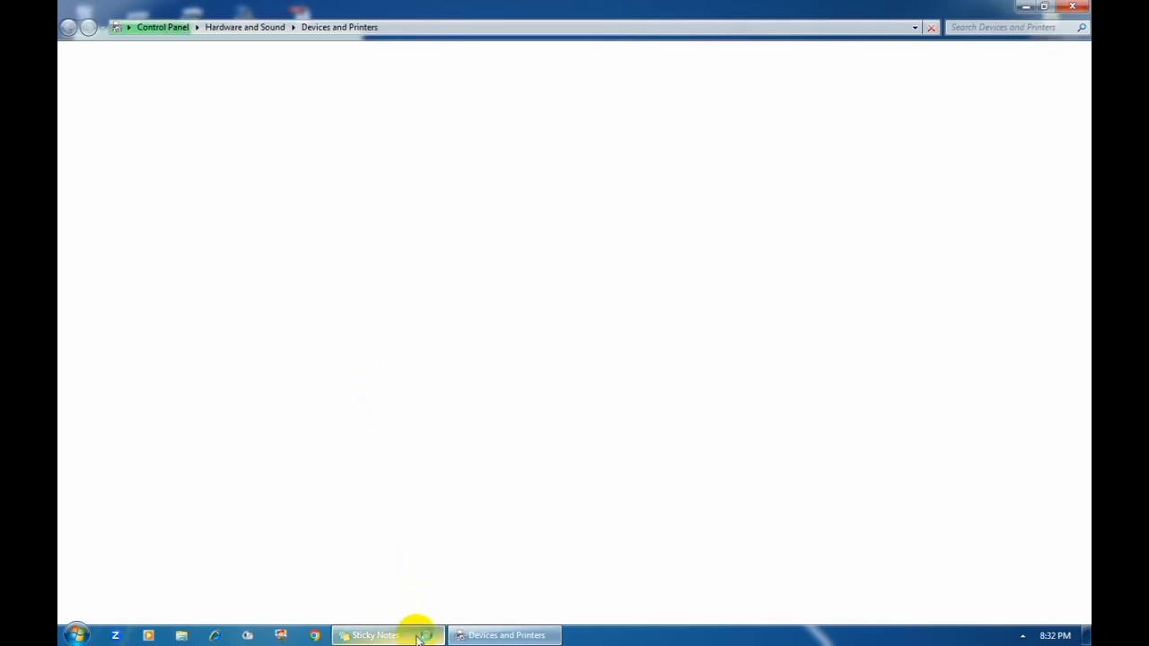
Bring the sticky note in front of Devices and Printers and move it into the empty area beside the USB Optical Mouse
{"action": "left_click", "coordinate": [418, 636]}
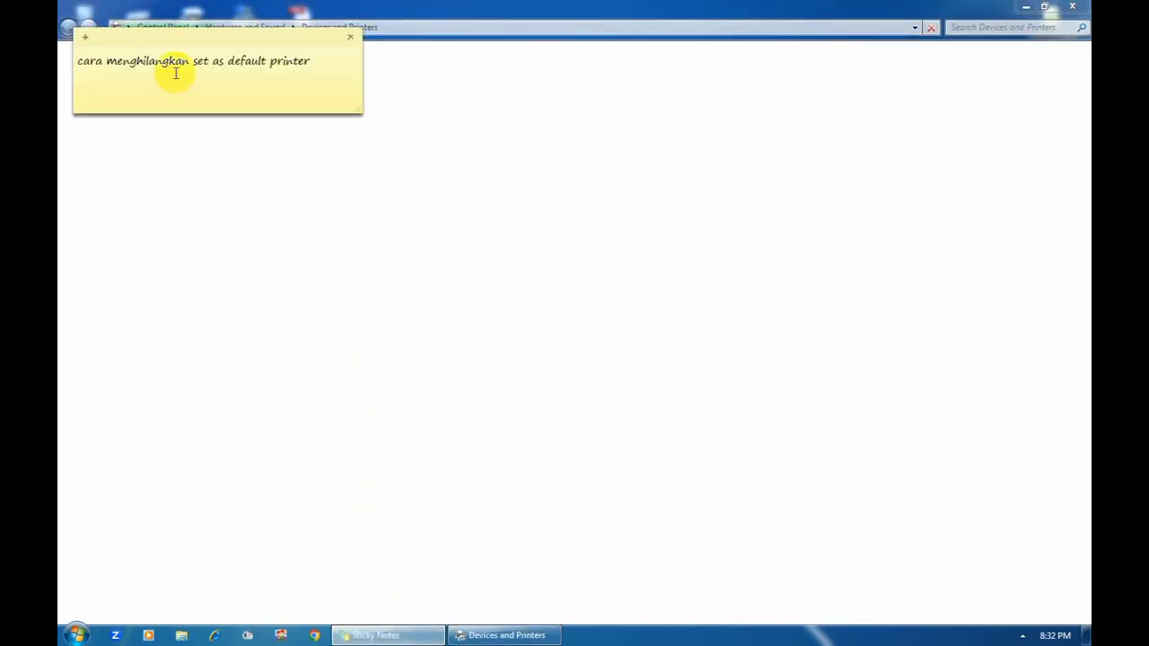
{"action": "left_click_drag", "start_coordinate": [178, 39], "coordinate": [249, 136]}
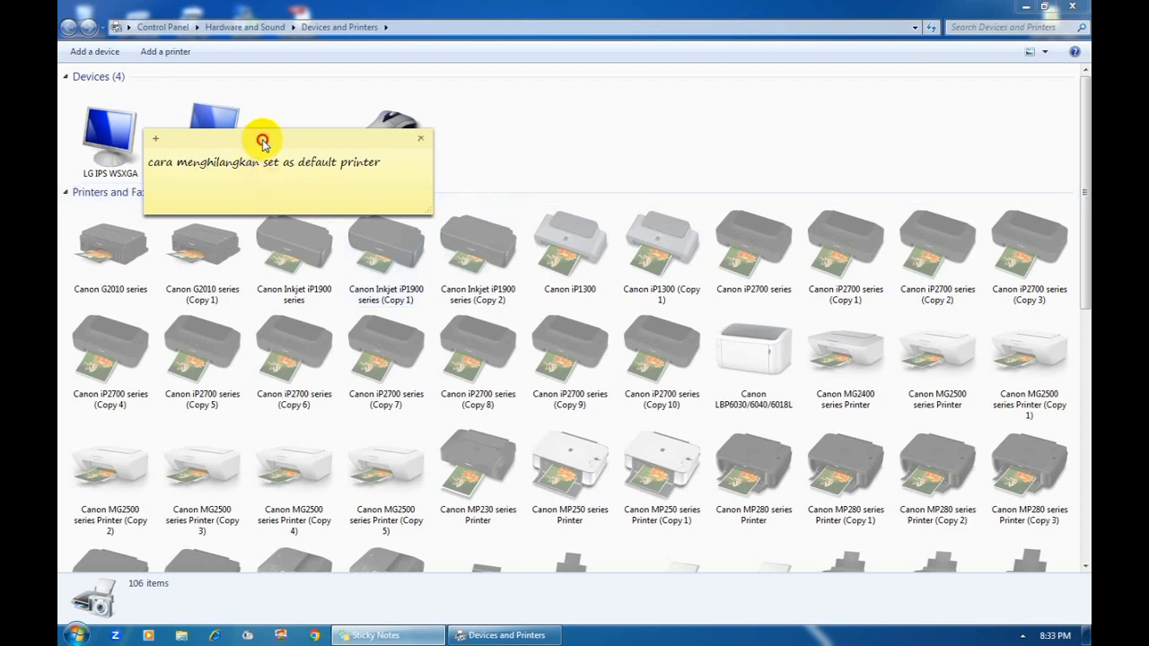
{"action": "left_click_drag", "start_coordinate": [264, 141], "coordinate": [660, 170]}
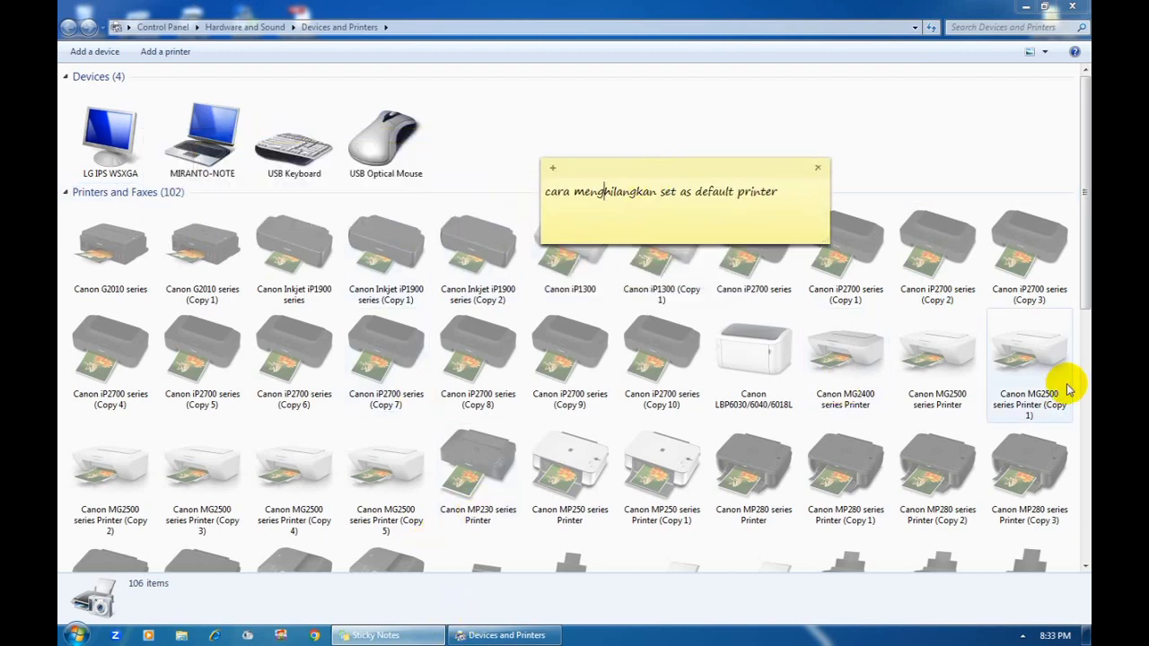
Find the printer marked as default, EPSON L120 Series (Copy 1), and examine it among the neighbouring Epson printers
{"action": "left_click_drag", "start_coordinate": [1087, 279], "coordinate": [1067, 462]}
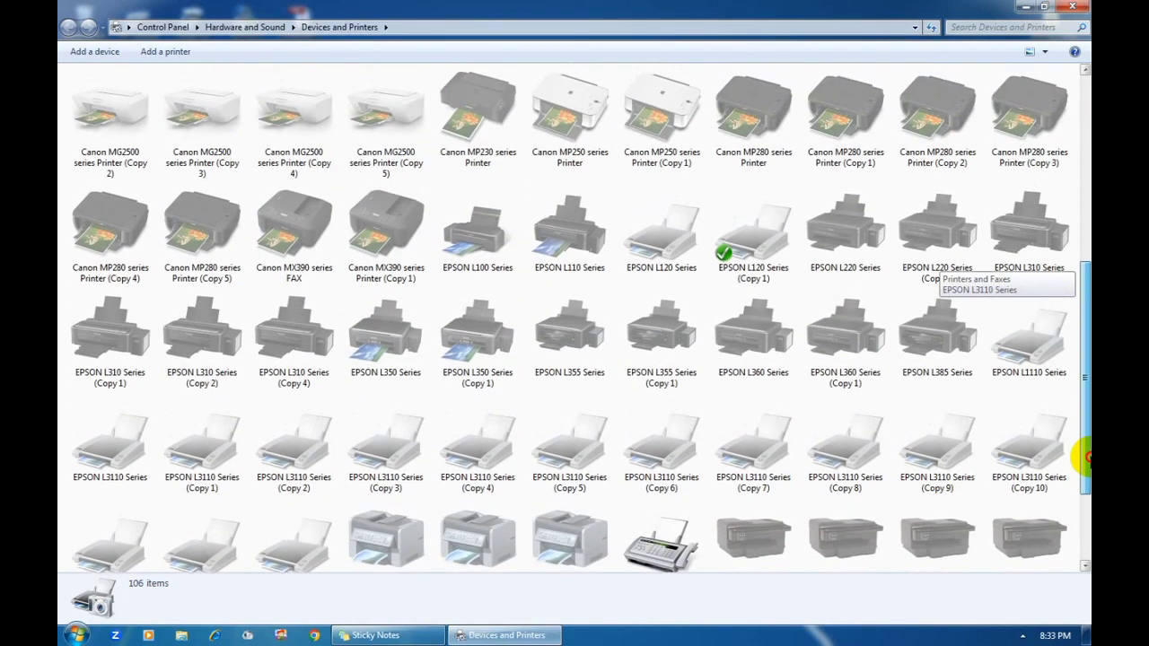
{"action": "left_click", "coordinate": [774, 263]}
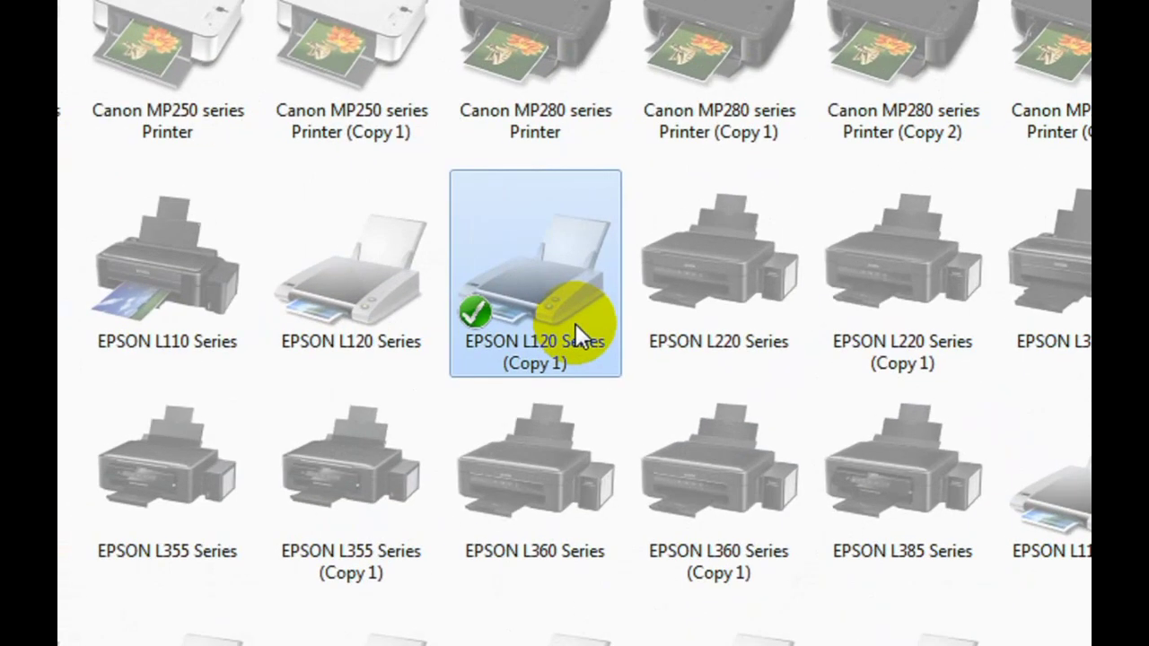
{"action": "mouse_move", "coordinate": [563, 292]}
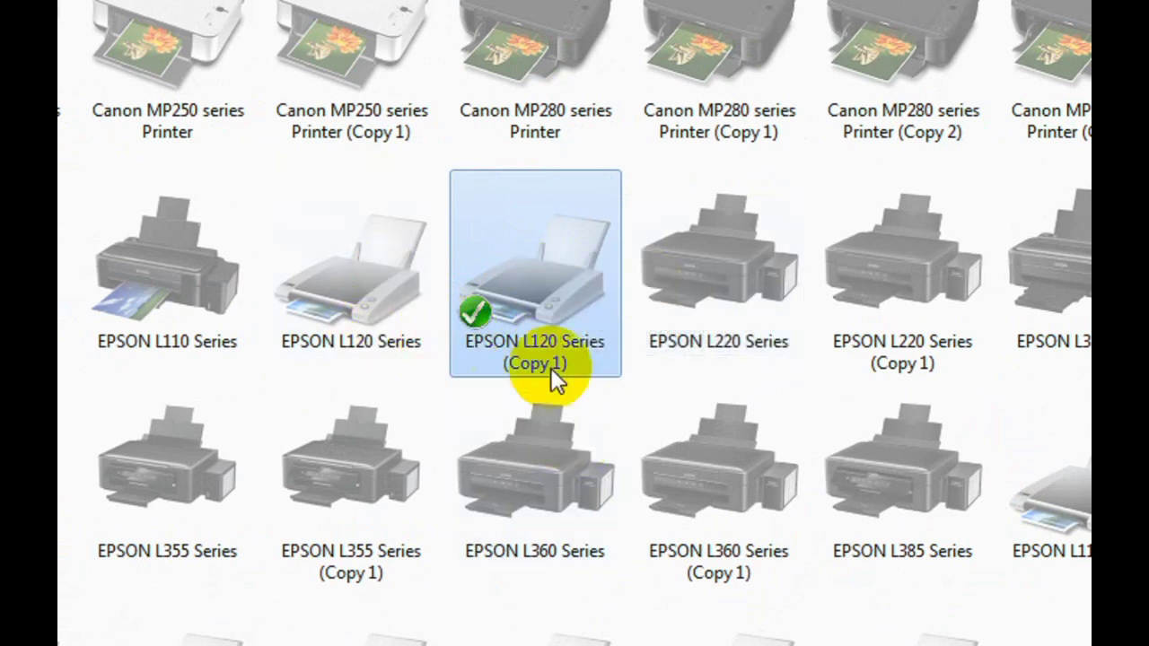
{"action": "mouse_move", "coordinate": [581, 349]}
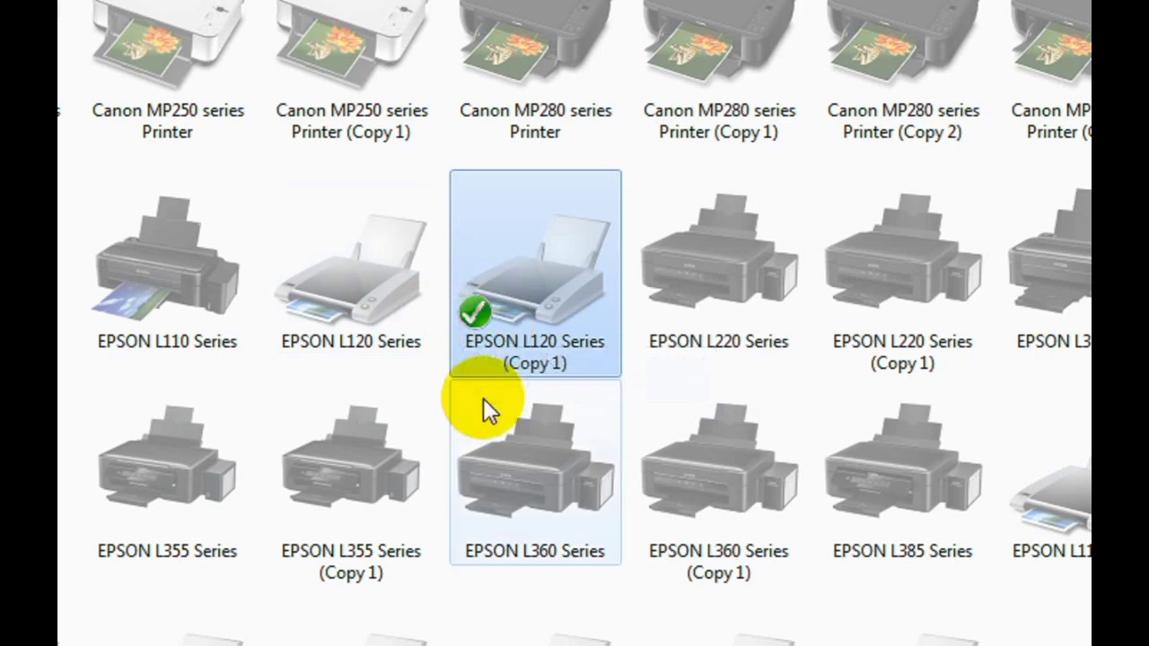
{"action": "scroll", "coordinate": [480, 512], "scroll_direction": "down", "scroll_amount": 3}
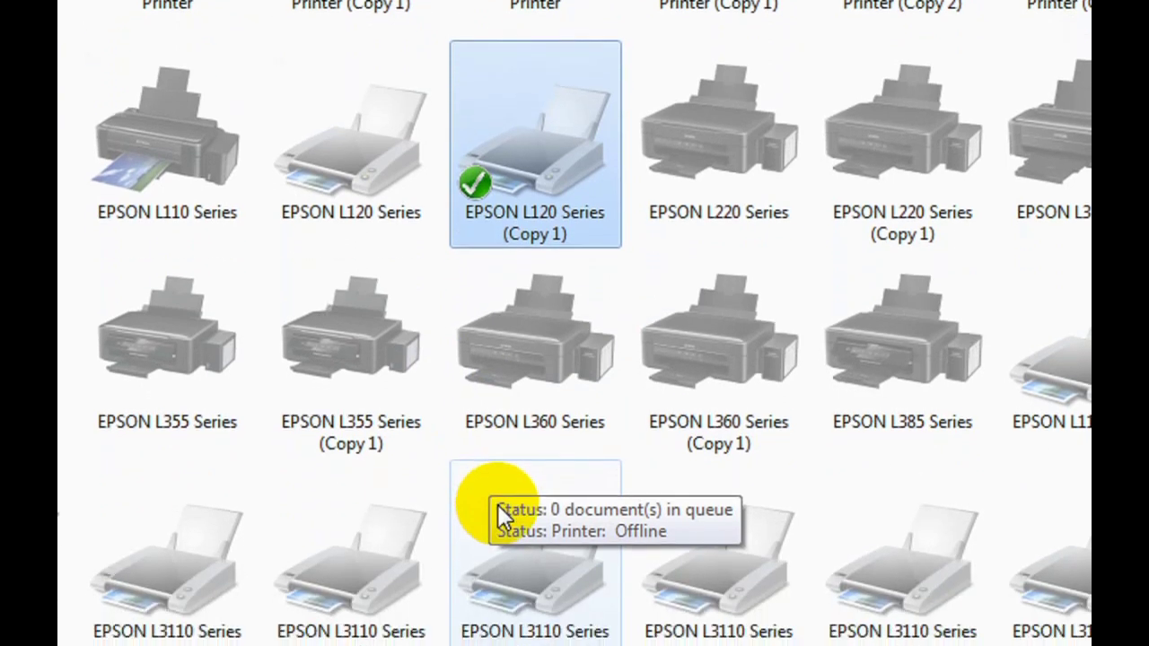
{"action": "scroll", "coordinate": [516, 135], "scroll_direction": "up", "scroll_amount": 4}
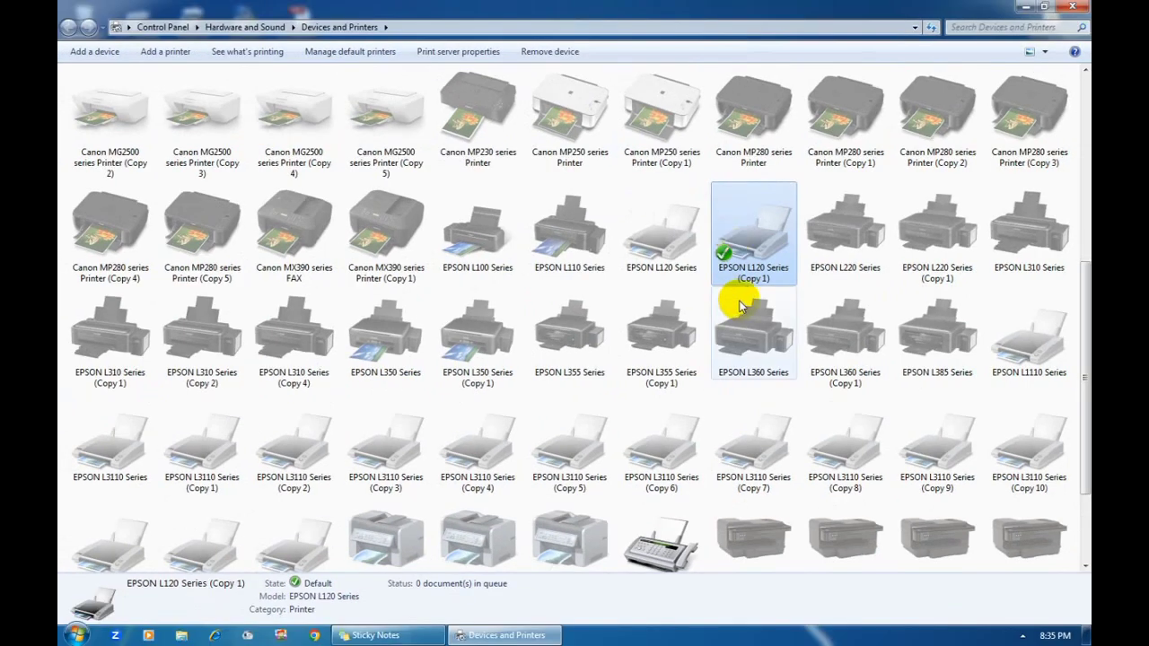
{"action": "mouse_move", "coordinate": [740, 257]}
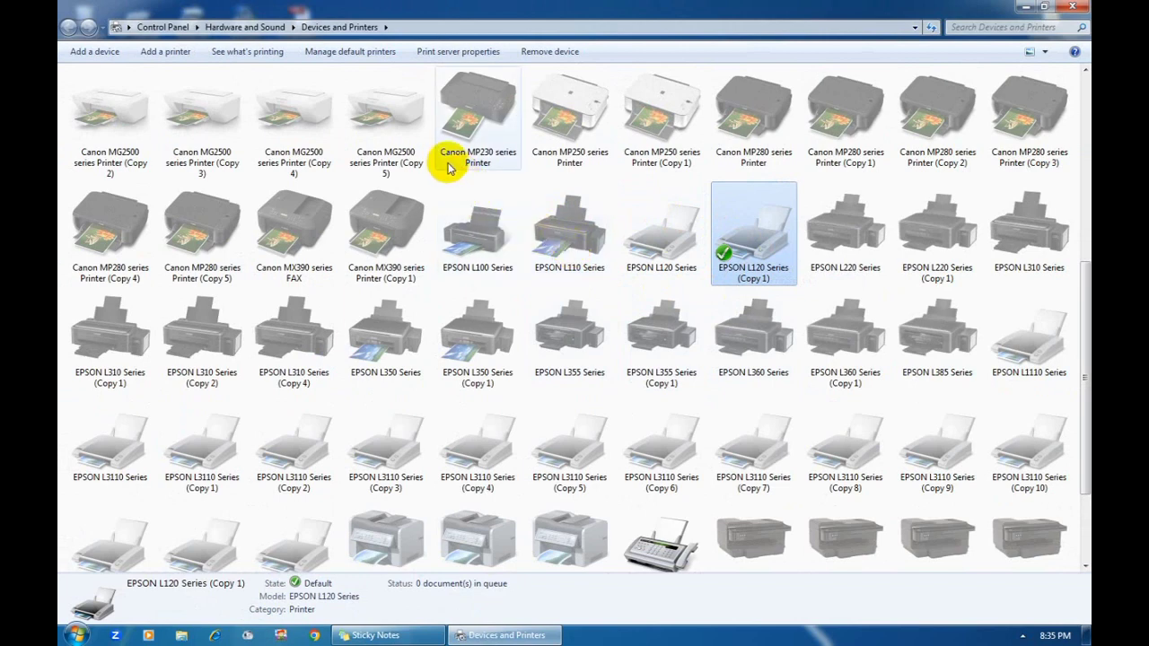
{"action": "left_click_drag", "start_coordinate": [440, 175], "coordinate": [793, 287]}
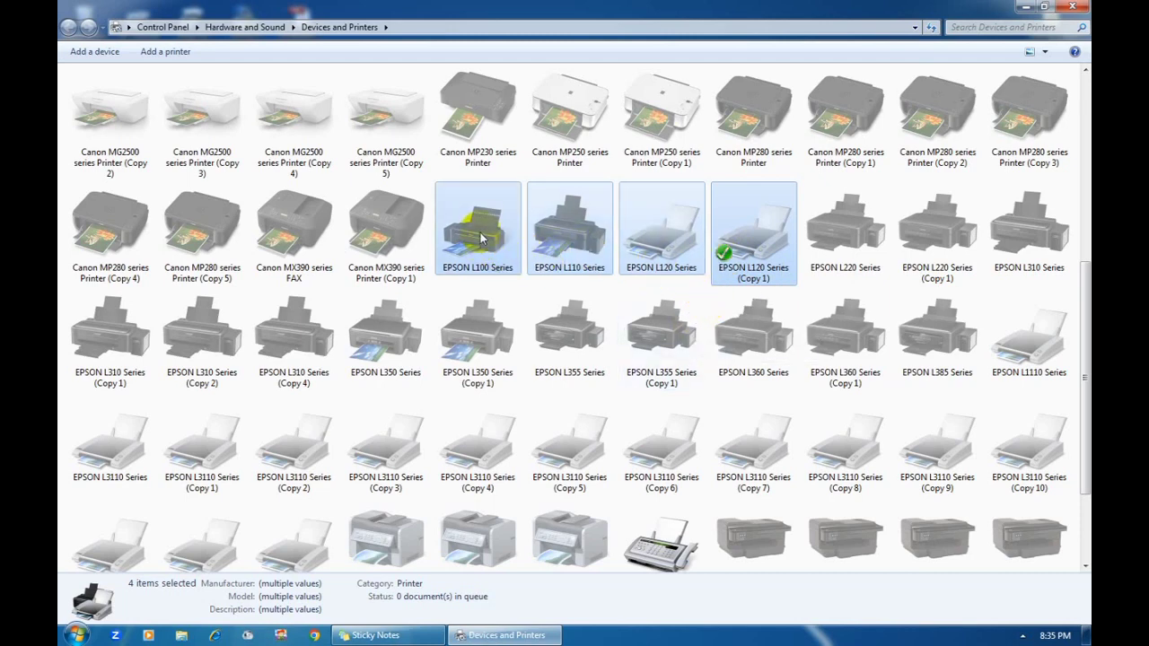
{"action": "left_click", "coordinate": [524, 293]}
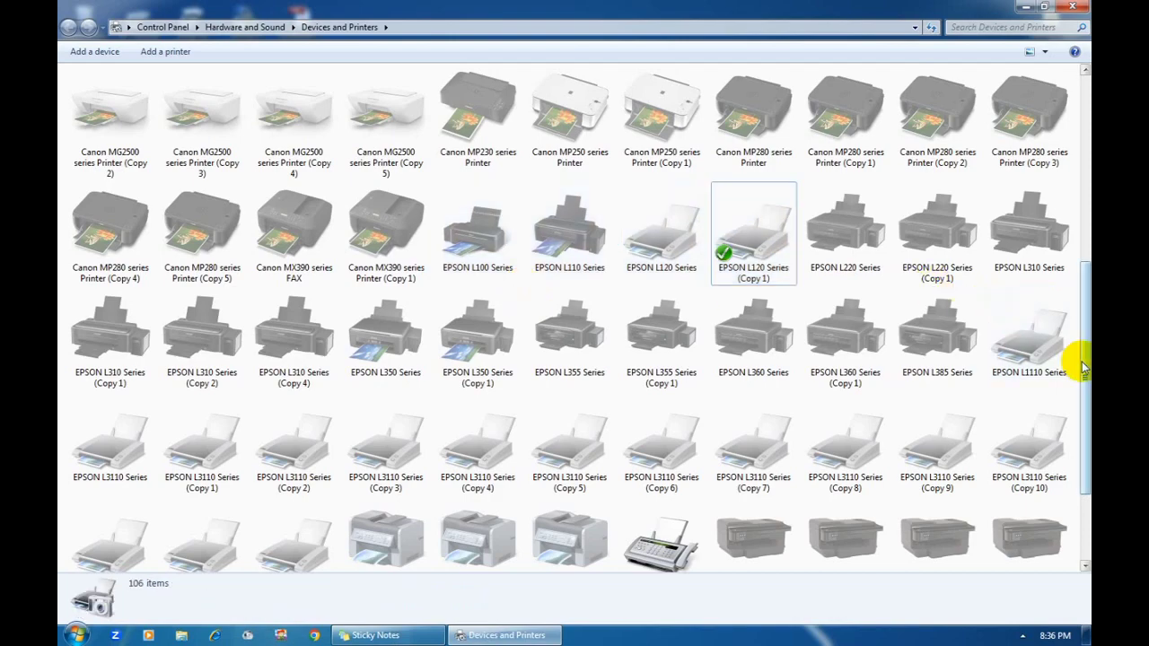
Set Microsoft XPS Document Writer as the default printer and check the default mark in the printer list
{"action": "left_click_drag", "start_coordinate": [1083, 374], "coordinate": [1085, 513]}
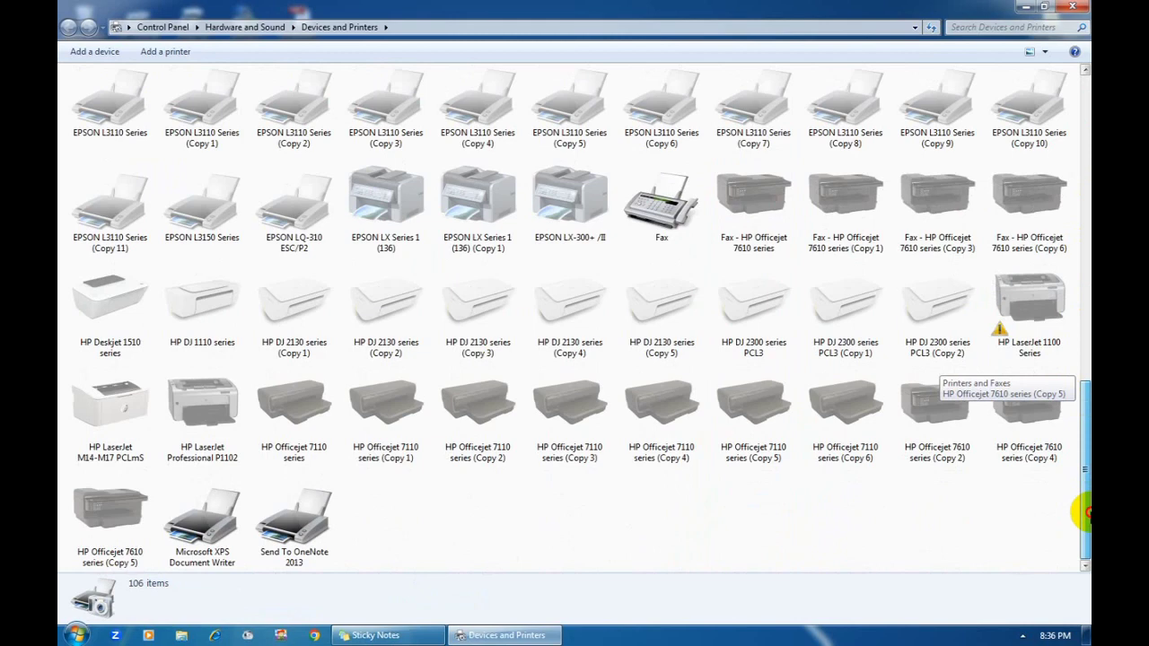
{"action": "left_click_drag", "start_coordinate": [1085, 513], "coordinate": [1084, 513]}
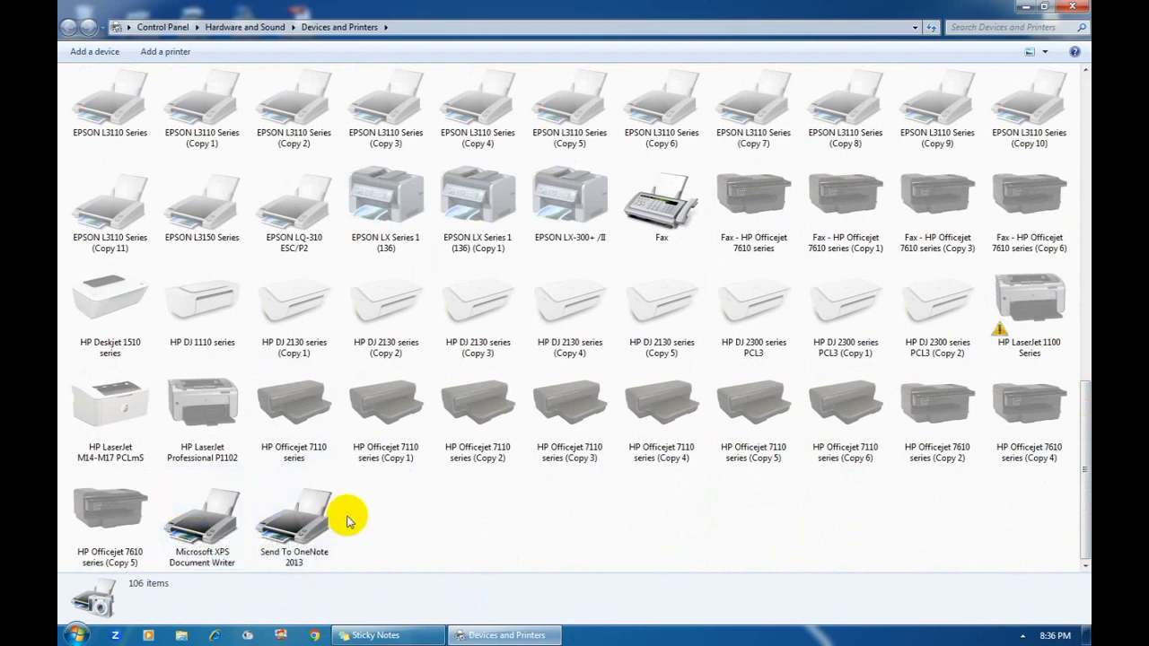
{"action": "left_click", "coordinate": [202, 502]}
{"action": "right_click", "coordinate": [202, 501]}
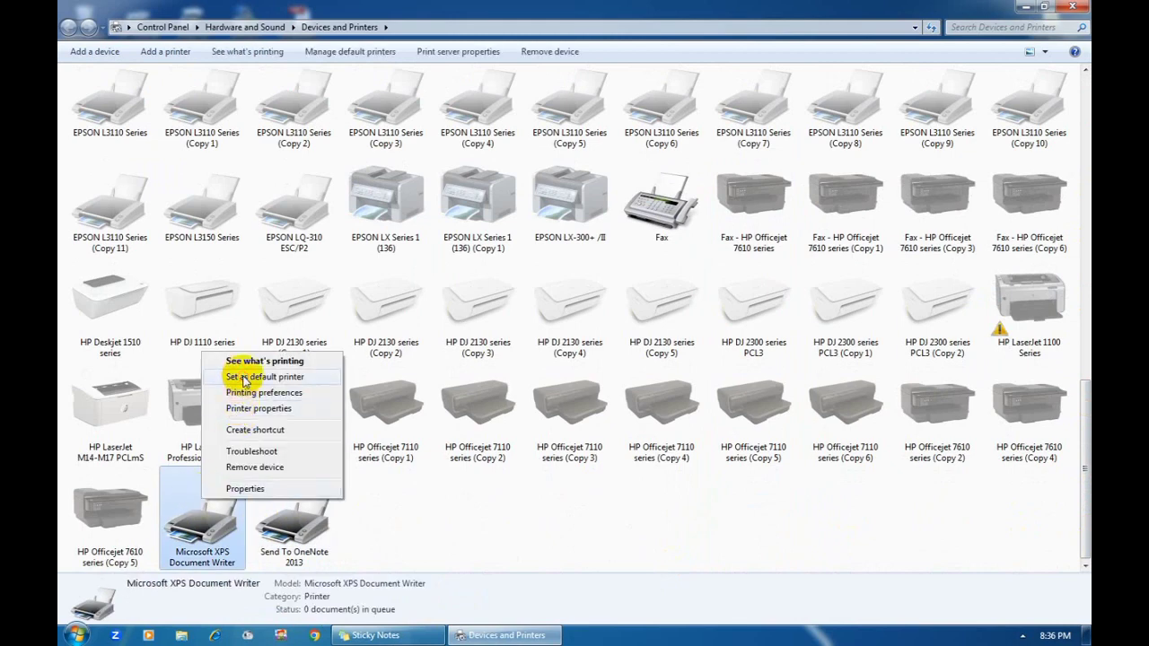
{"action": "left_click", "coordinate": [243, 504]}
{"action": "scroll", "coordinate": [230, 529], "scroll_direction": "up", "scroll_amount": 10}
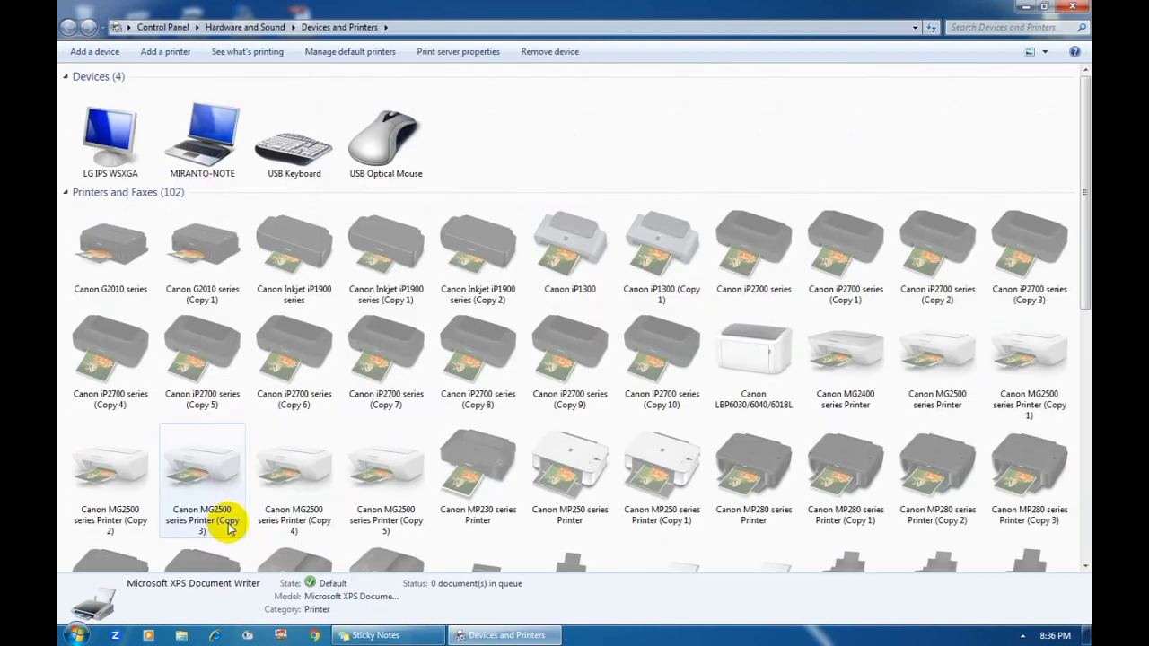
{"action": "scroll", "coordinate": [1087, 284], "scroll_direction": "down", "scroll_amount": 10}
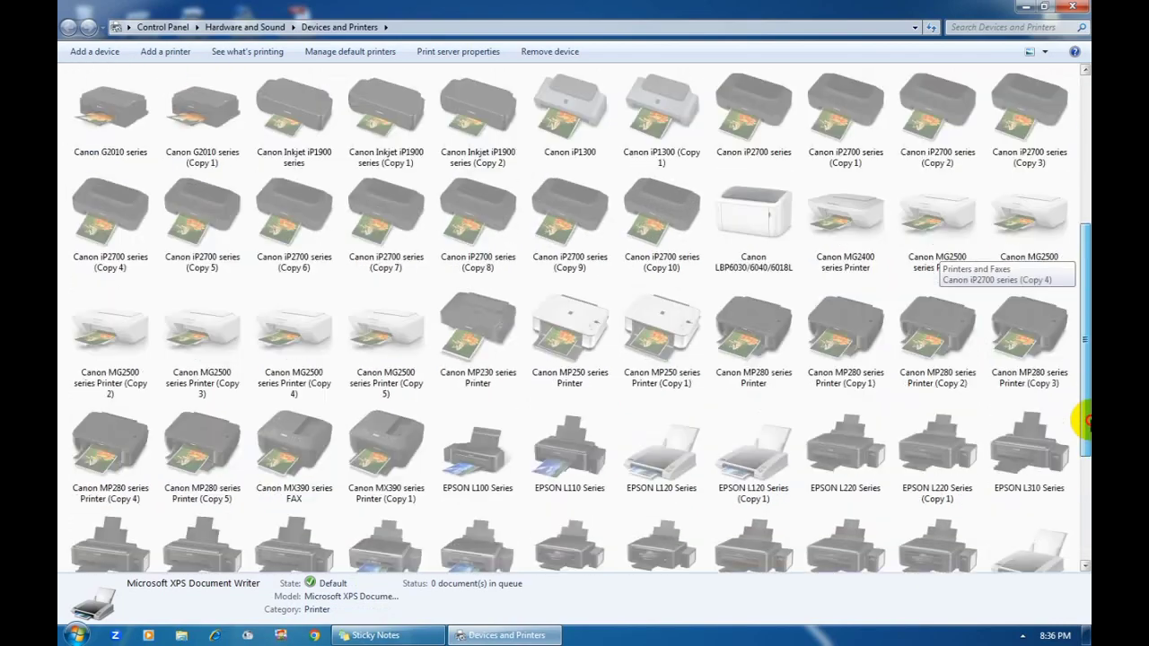
{"action": "scroll", "coordinate": [1087, 593], "scroll_direction": "up", "scroll_amount": 15}
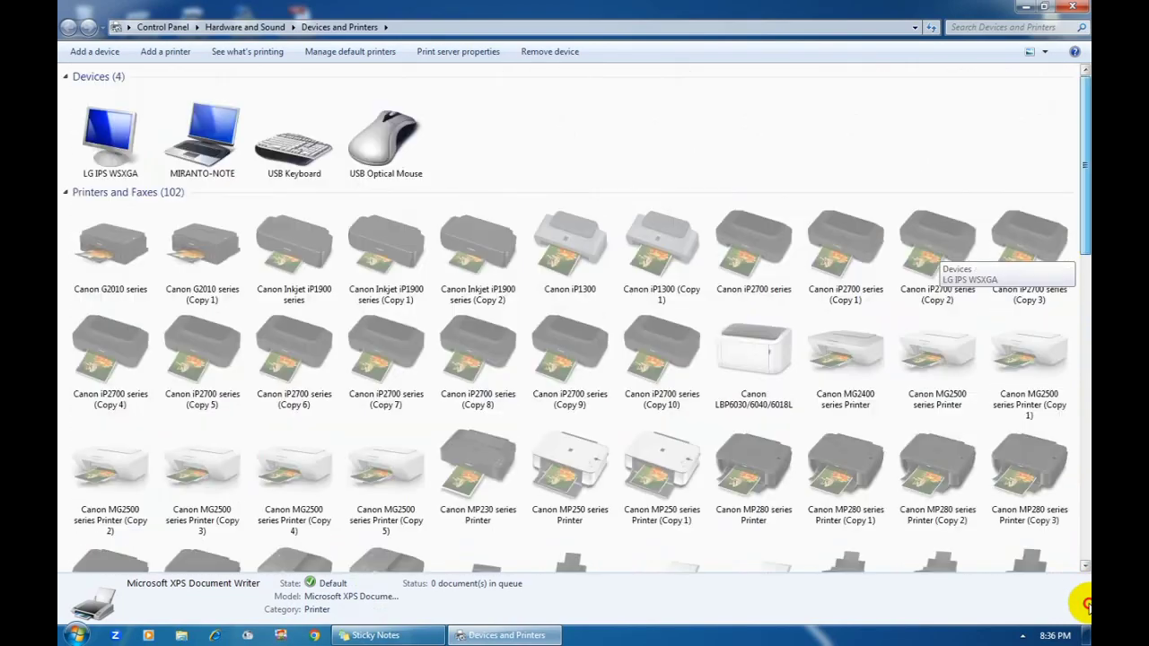
{"action": "left_click_drag", "start_coordinate": [1084, 254], "coordinate": [1084, 561]}
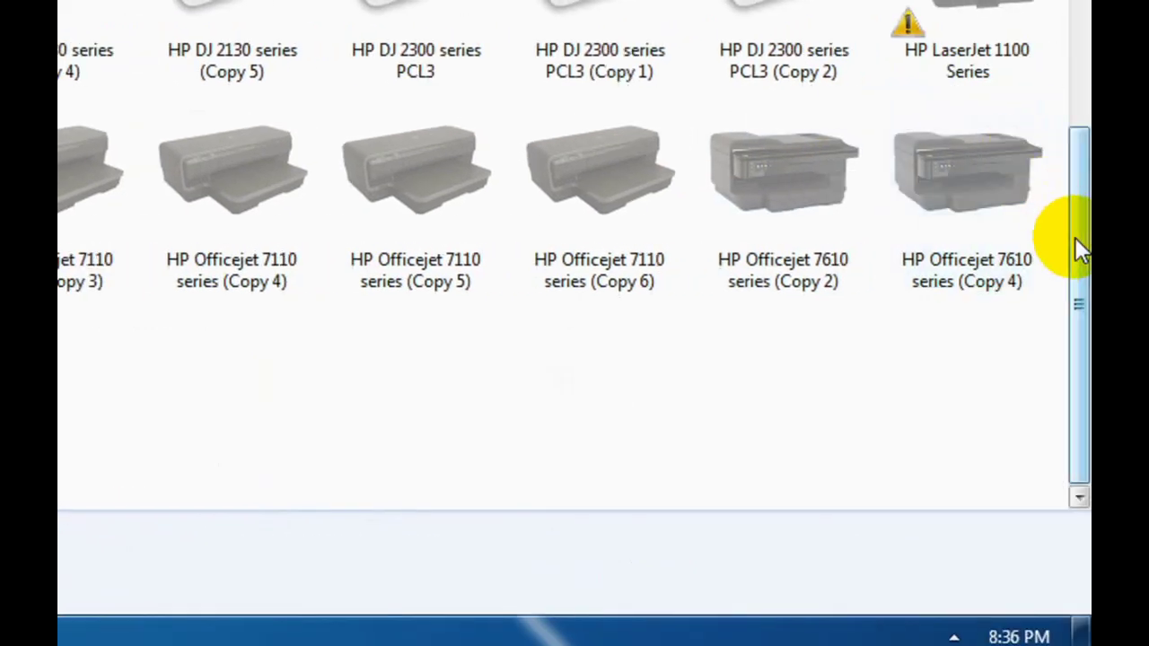
{"action": "mouse_move", "coordinate": [1081, 248]}
{"action": "left_mouse_down"}
{"action": "mouse_move", "coordinate": [1077, 211]}
{"action": "mouse_move", "coordinate": [1082, 262]}
{"action": "left_mouse_up"}
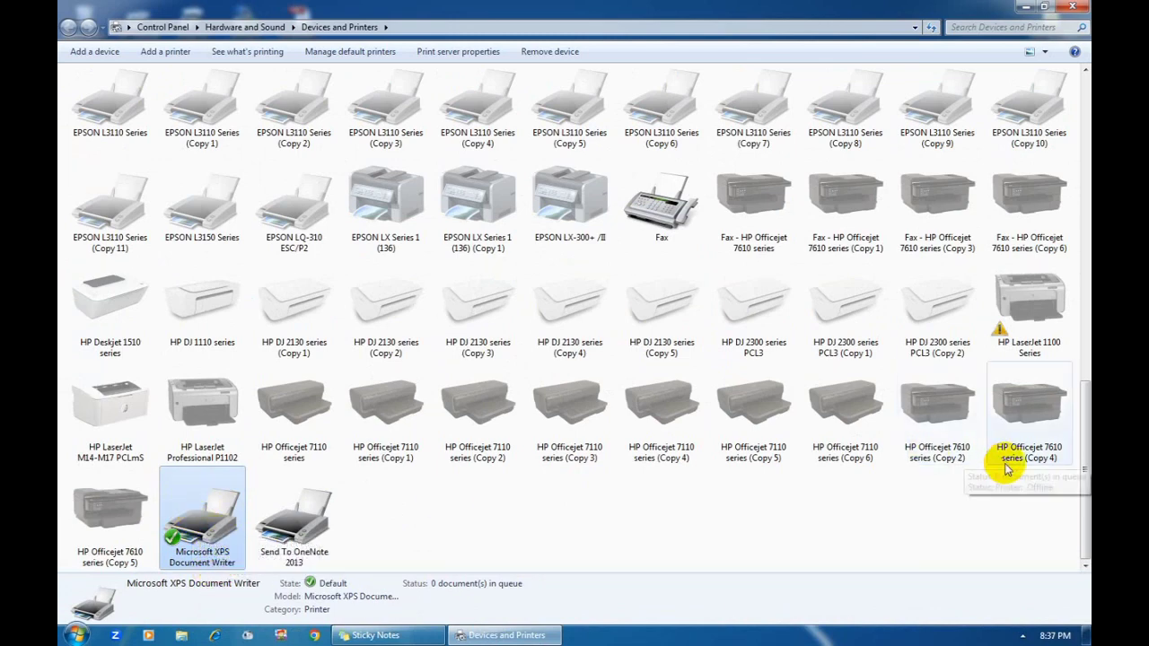
Set the EPSON L100 Series as the default printer
{"action": "left_click_drag", "start_coordinate": [1085, 489], "coordinate": [1083, 323]}
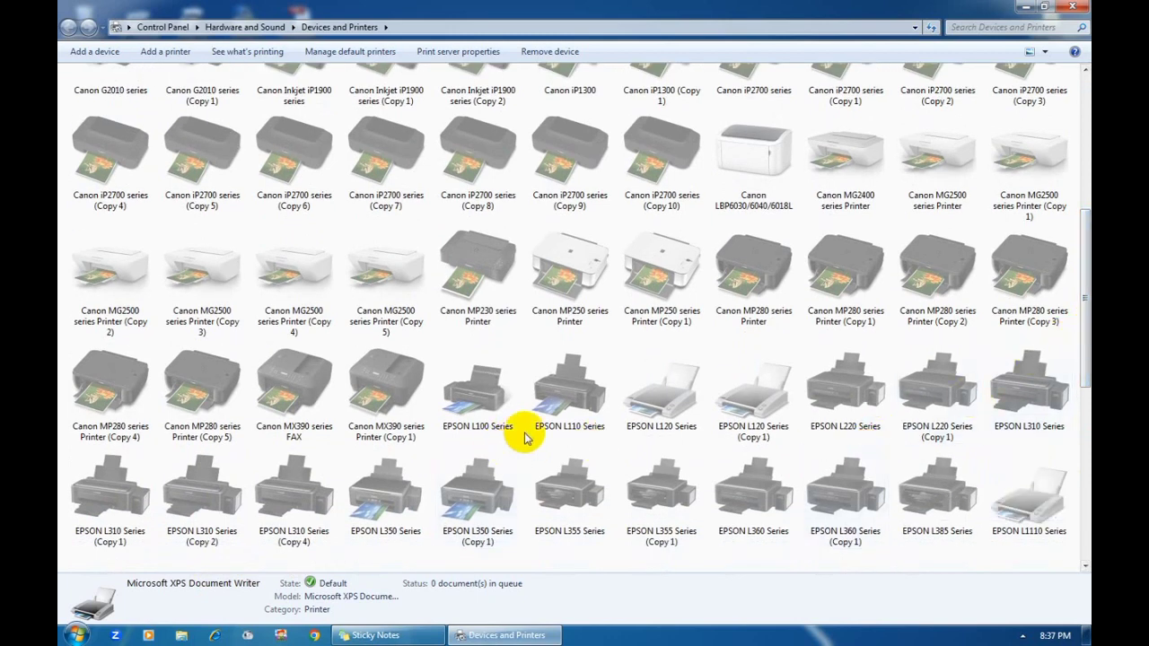
{"action": "mouse_move", "coordinate": [500, 418]}
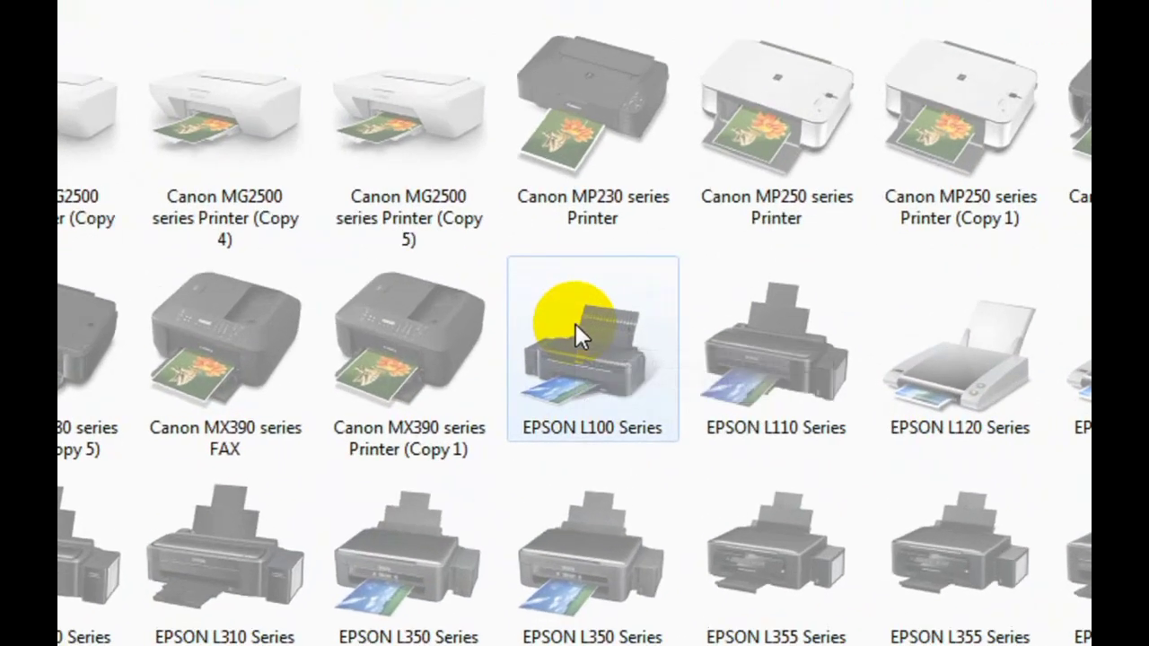
{"action": "mouse_move", "coordinate": [579, 328]}
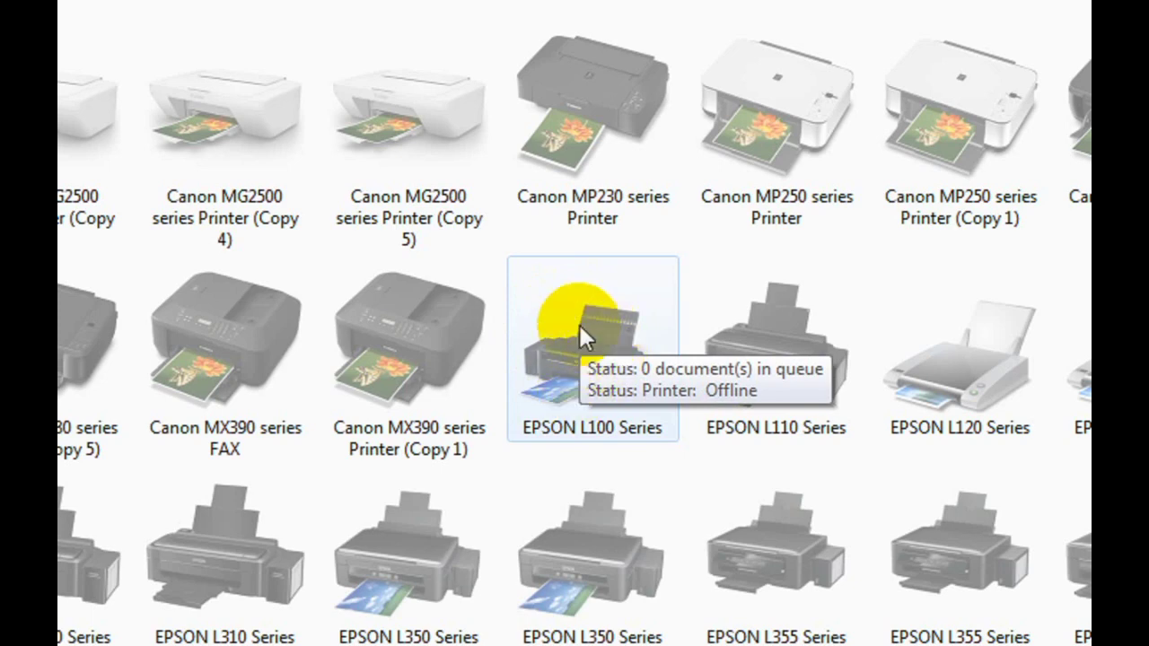
{"action": "right_click", "coordinate": [580, 338]}
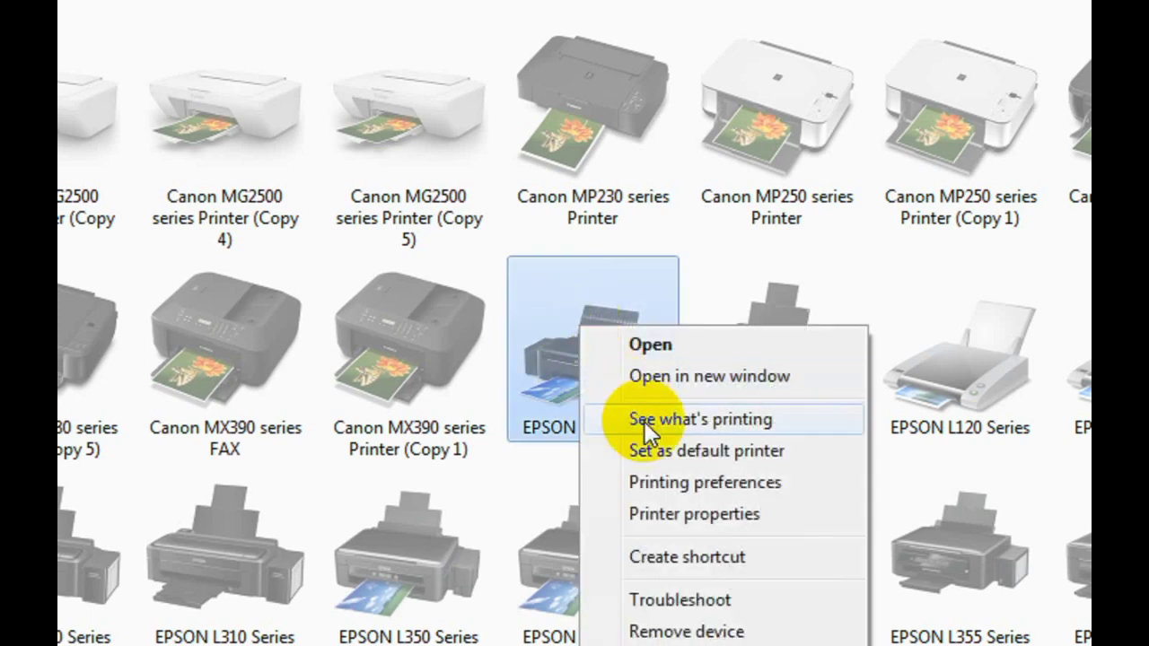
{"action": "left_click", "coordinate": [662, 452]}
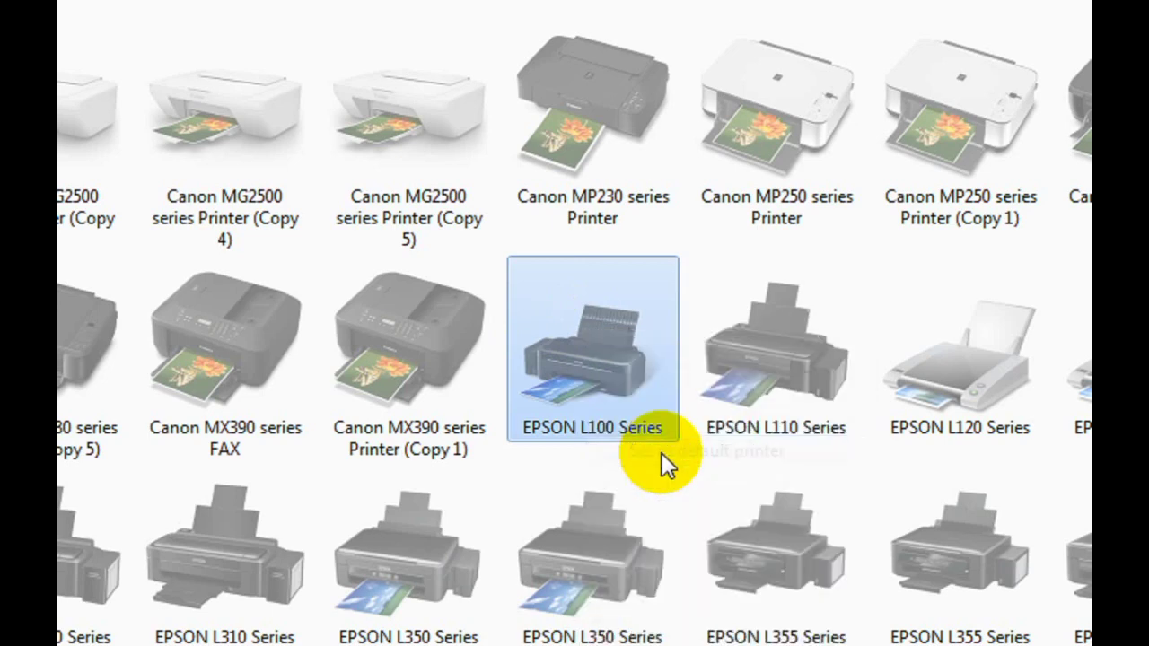
Check the default mark on the EPSON L100 Series and inspect its Set as default printer option without changing it
{"action": "scroll", "coordinate": [661, 453], "scroll_direction": "up", "scroll_amount": 3}
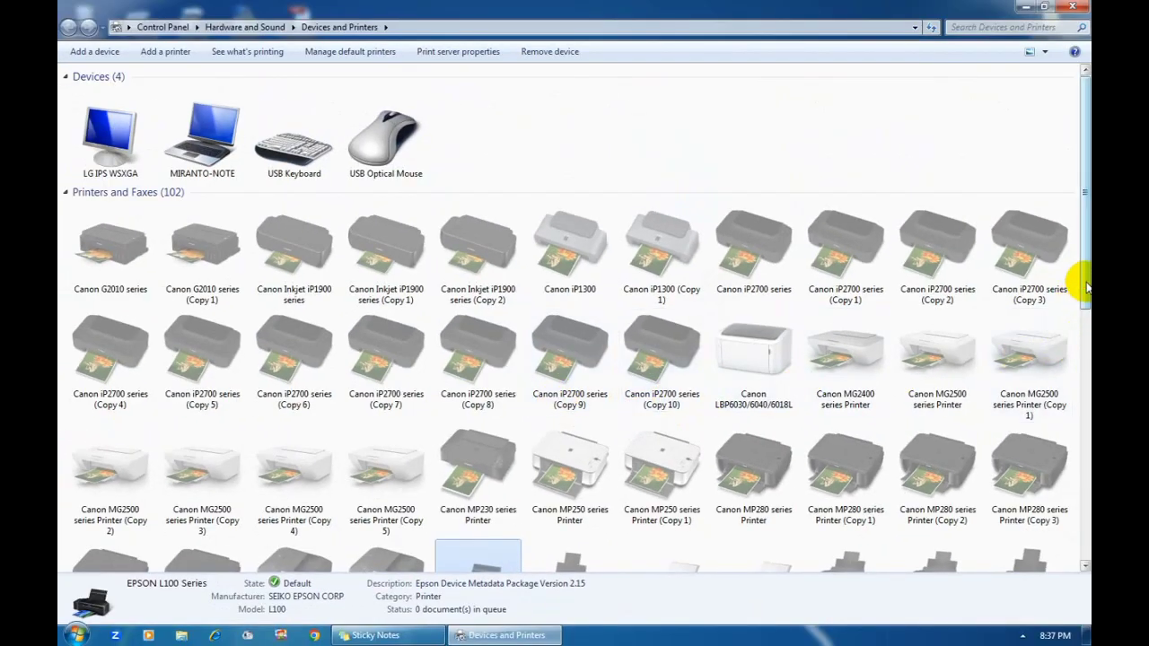
{"action": "left_click_drag", "start_coordinate": [1086, 287], "coordinate": [1086, 442]}
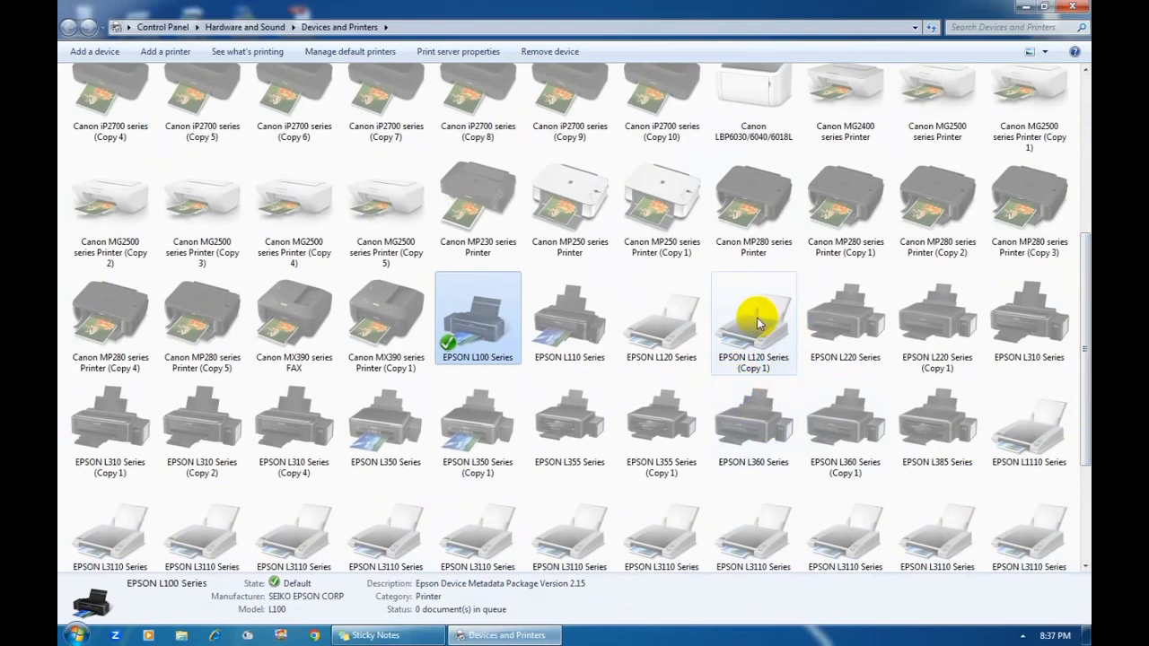
{"action": "mouse_move", "coordinate": [743, 327]}
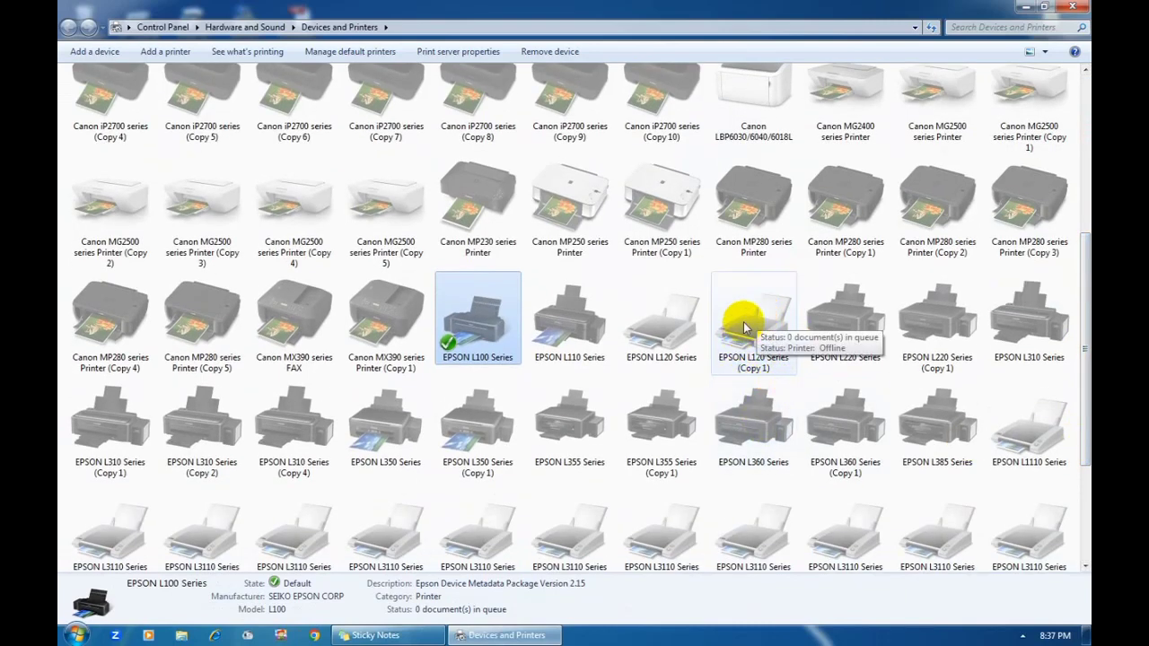
{"action": "mouse_move", "coordinate": [460, 304]}
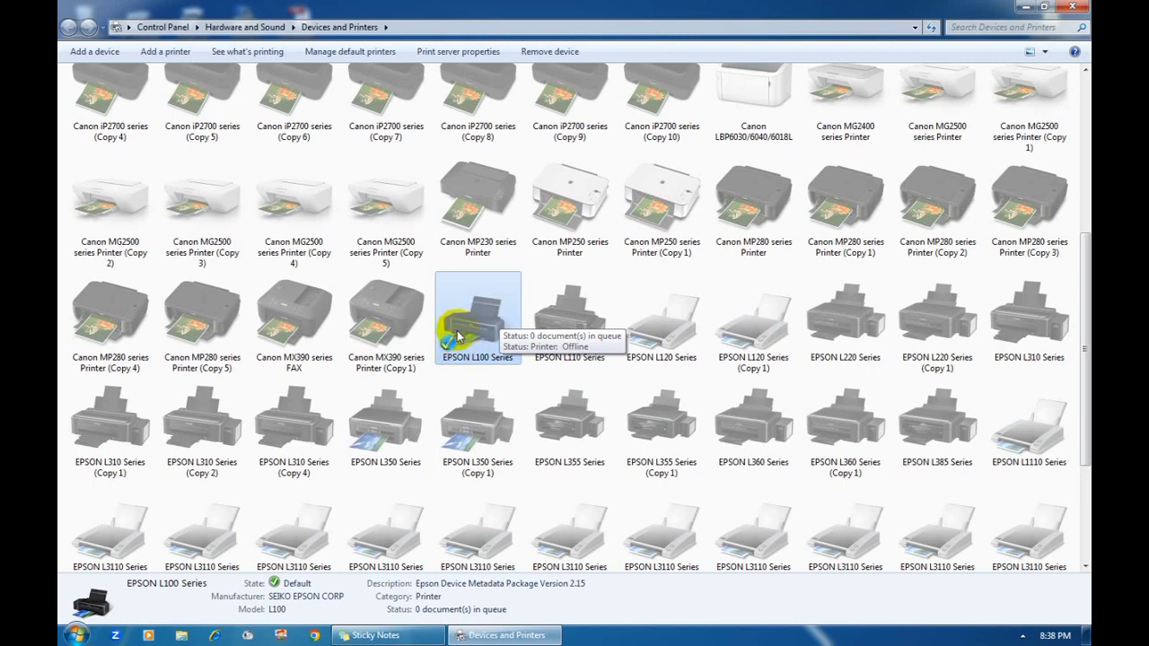
{"action": "right_click", "coordinate": [473, 311]}
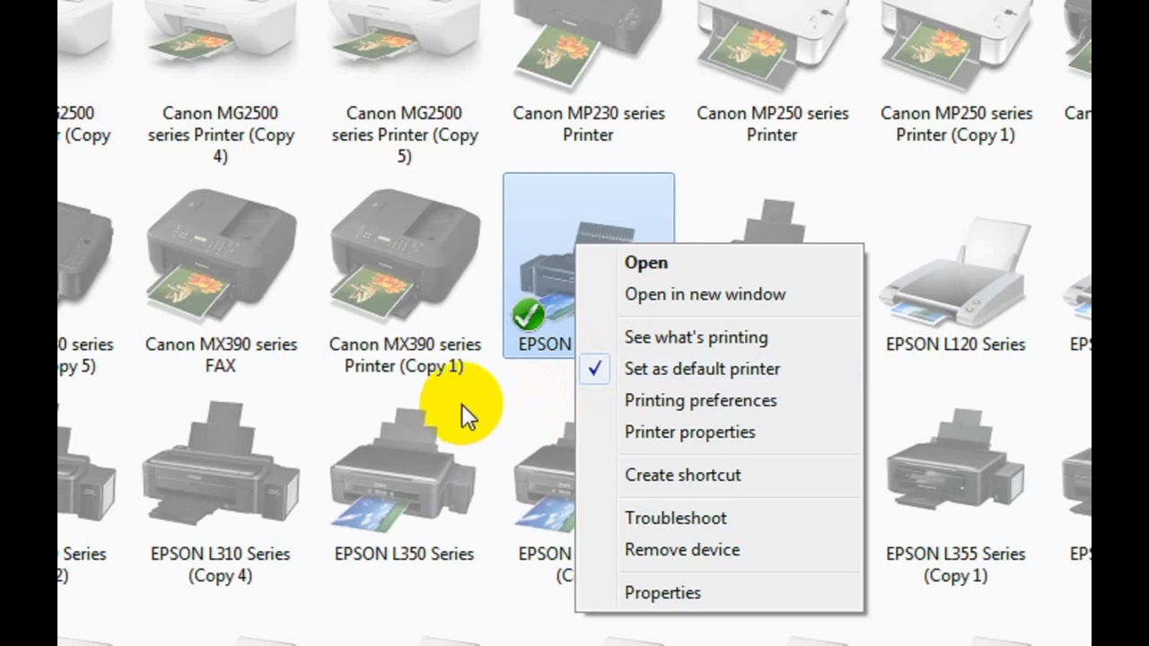
{"action": "left_click", "coordinate": [317, 397]}
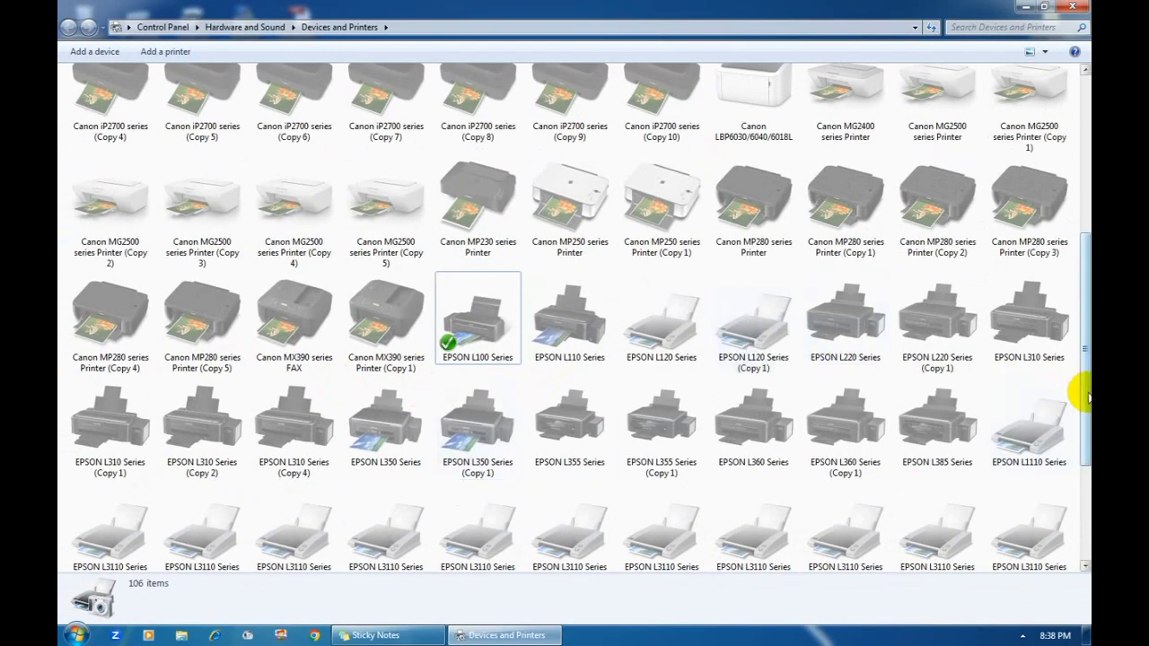
Bring up the sticky note and highlight its full text, "cara menghilangkan set as default printer"
{"action": "left_click_drag", "start_coordinate": [1086, 393], "coordinate": [1086, 351]}
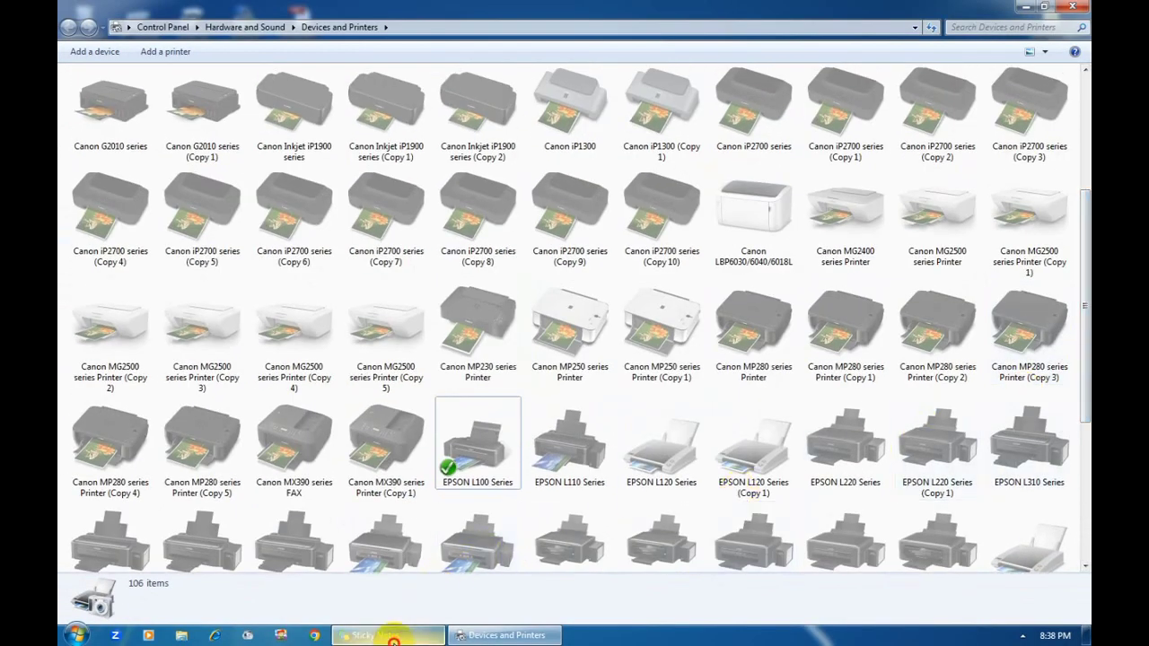
{"action": "left_click", "coordinate": [413, 635]}
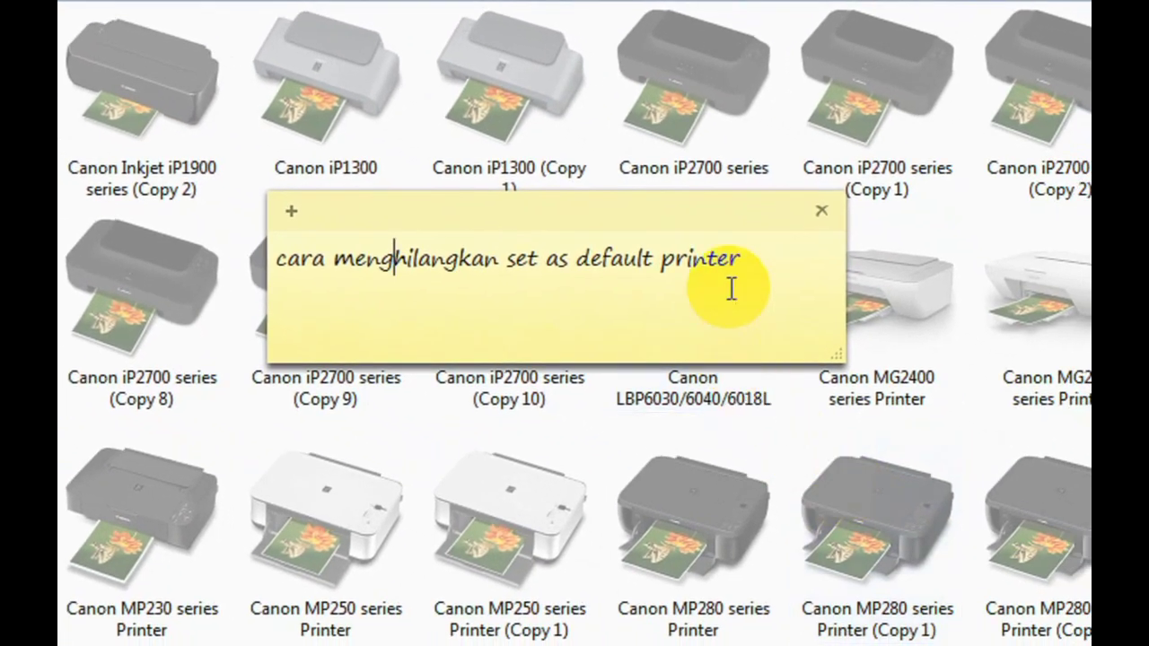
{"action": "left_click_drag", "start_coordinate": [747, 259], "coordinate": [257, 267]}
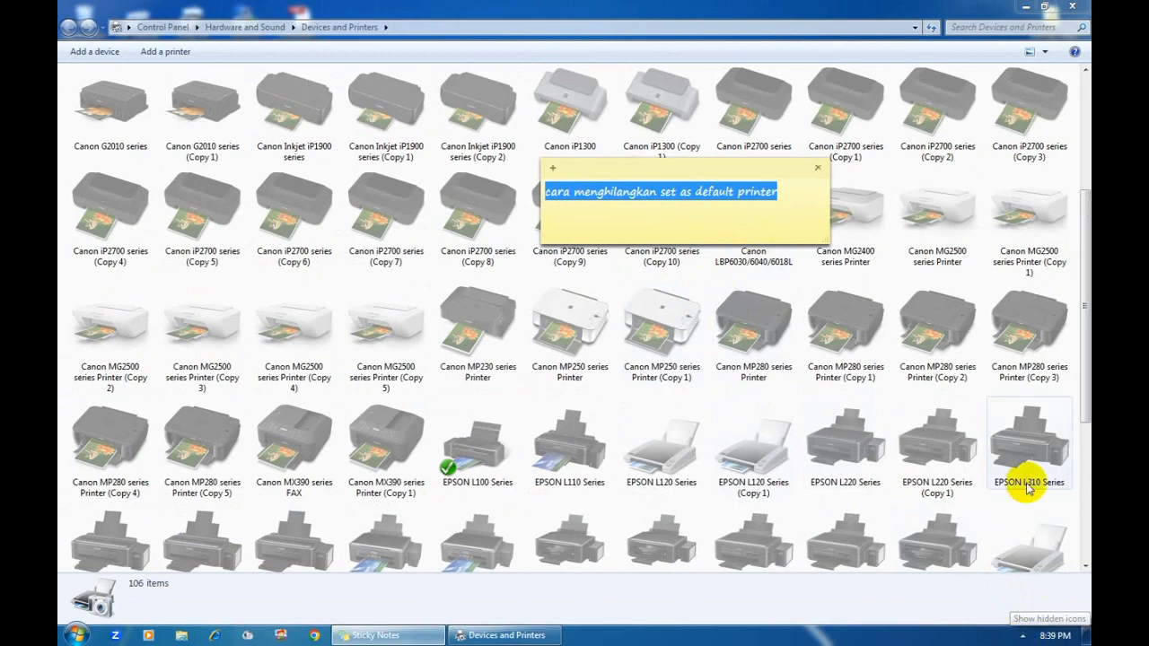
Return to the printer list and check the default mark on the EPSON L100 Series
{"action": "left_click", "coordinate": [1084, 393]}
{"action": "left_click_drag", "start_coordinate": [1085, 394], "coordinate": [1087, 439]}
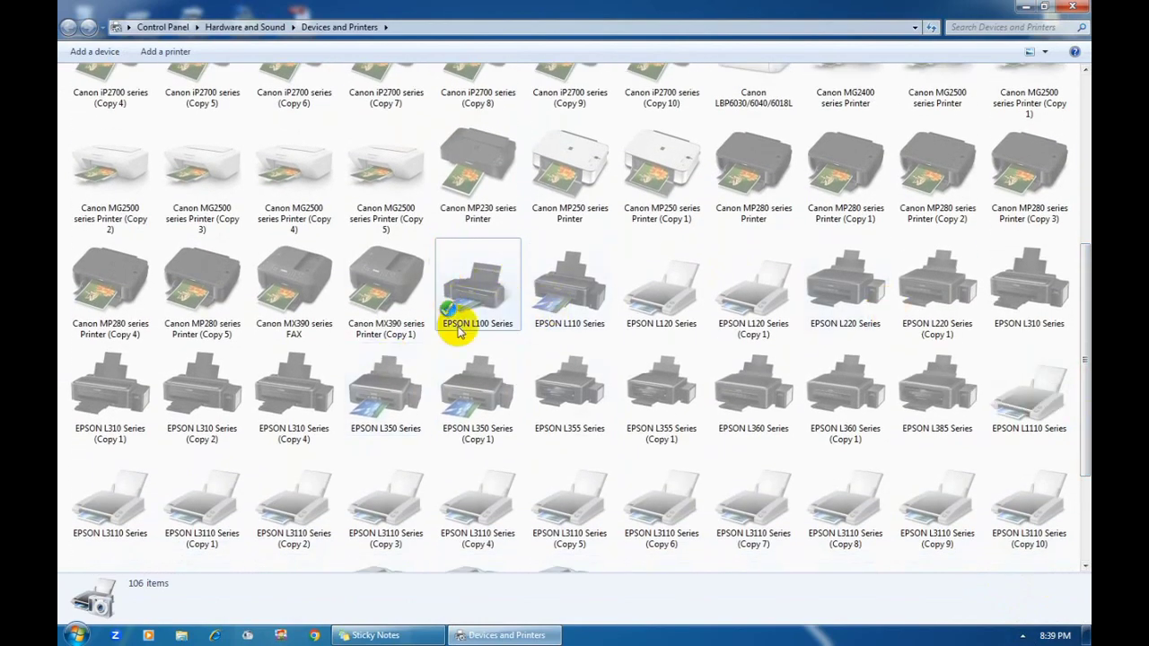
{"action": "mouse_move", "coordinate": [517, 316]}
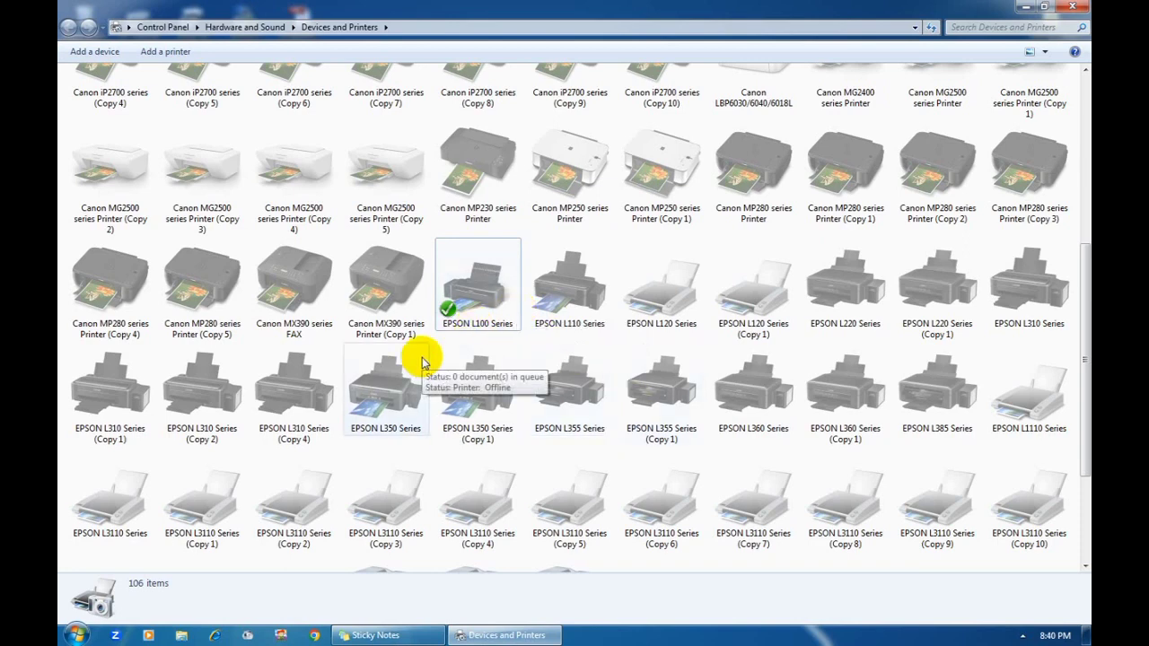
{"action": "left_click", "coordinate": [1023, 636]}
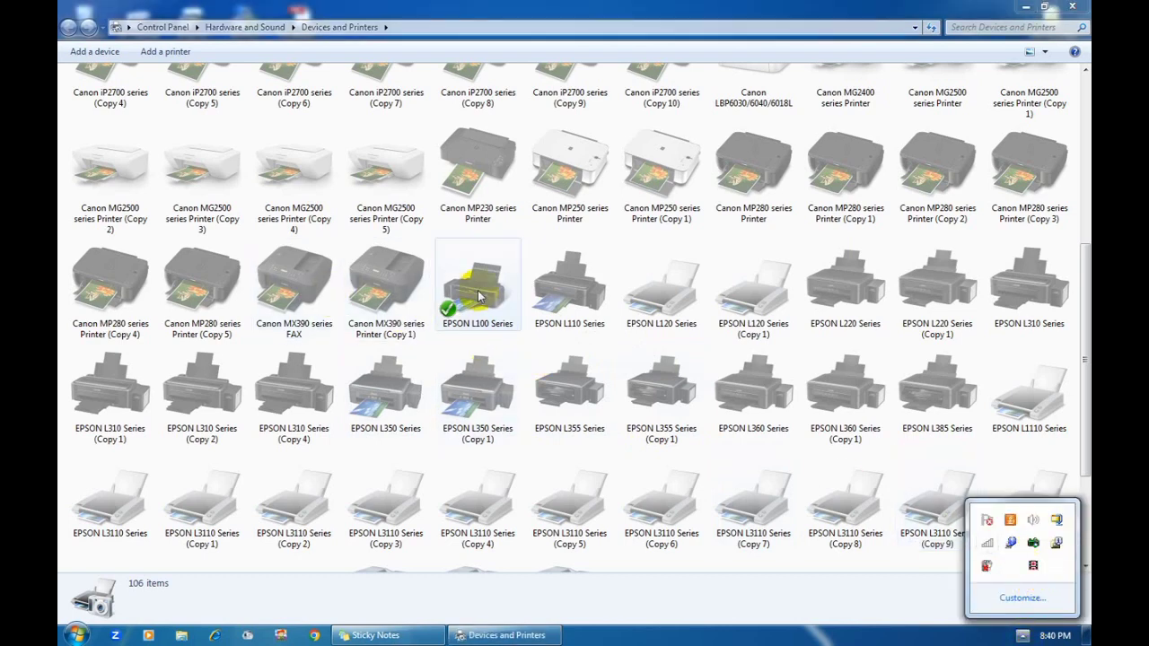
{"action": "left_click", "coordinate": [439, 238]}
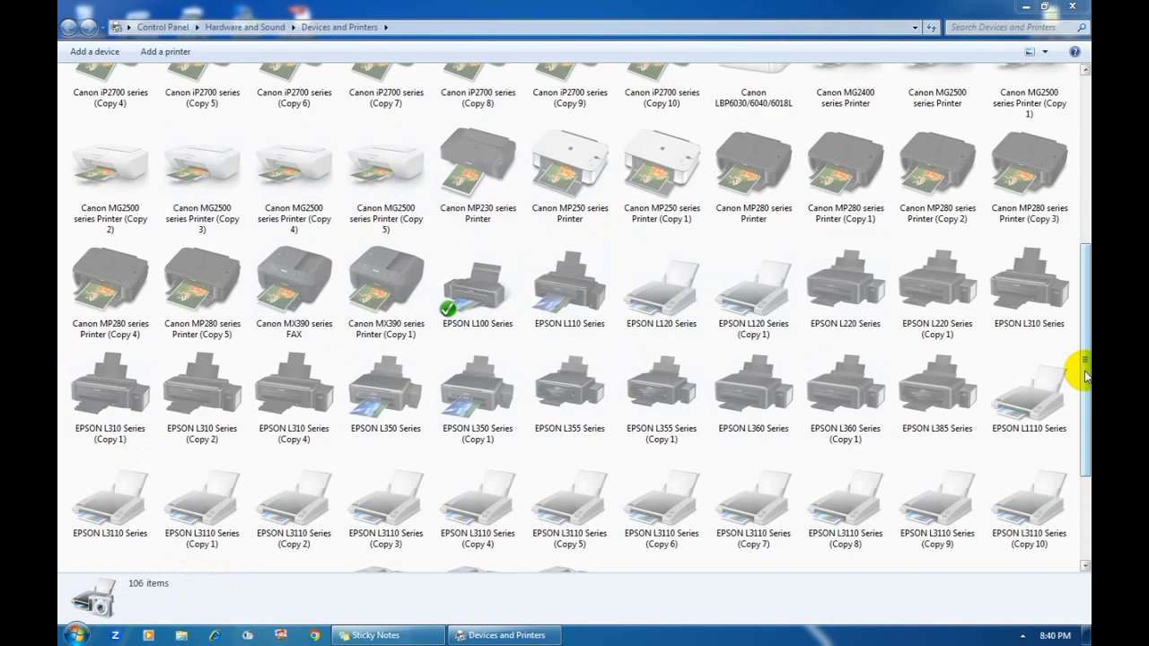
Dismiss the color scheme performance prompt without choosing an option and look over the printers around the EPSON L100 Series
{"action": "scroll", "coordinate": [1085, 375], "scroll_direction": "up", "scroll_amount": 2}
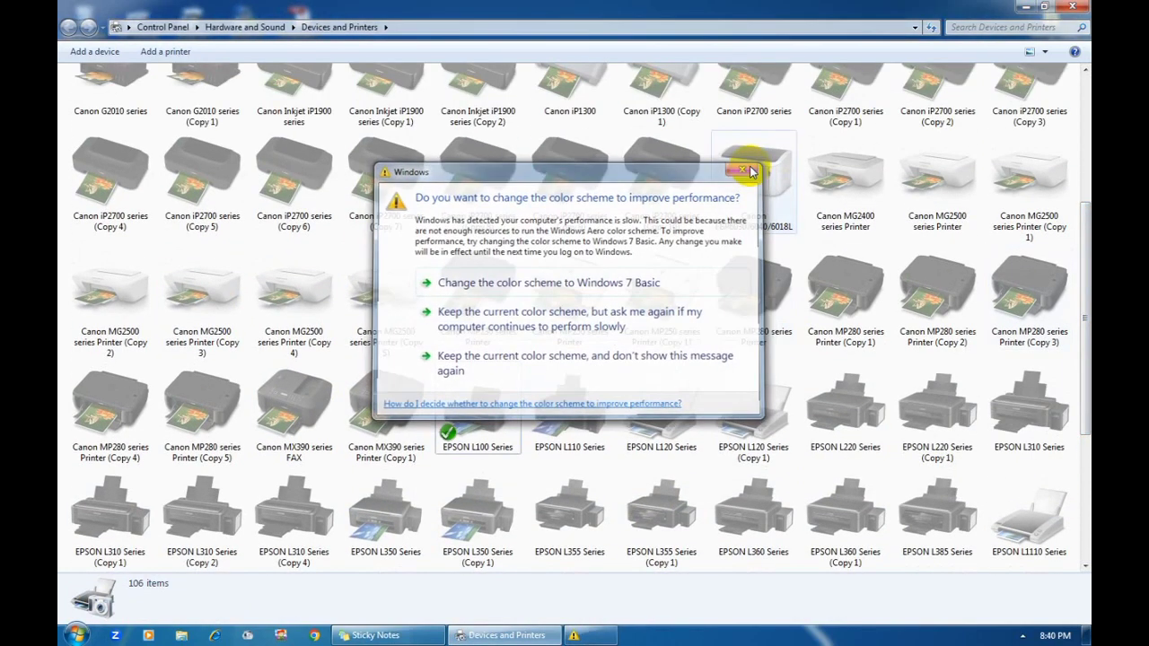
{"action": "left_click", "coordinate": [747, 167]}
{"action": "scroll", "coordinate": [1082, 351], "scroll_direction": "down", "scroll_amount": 3}
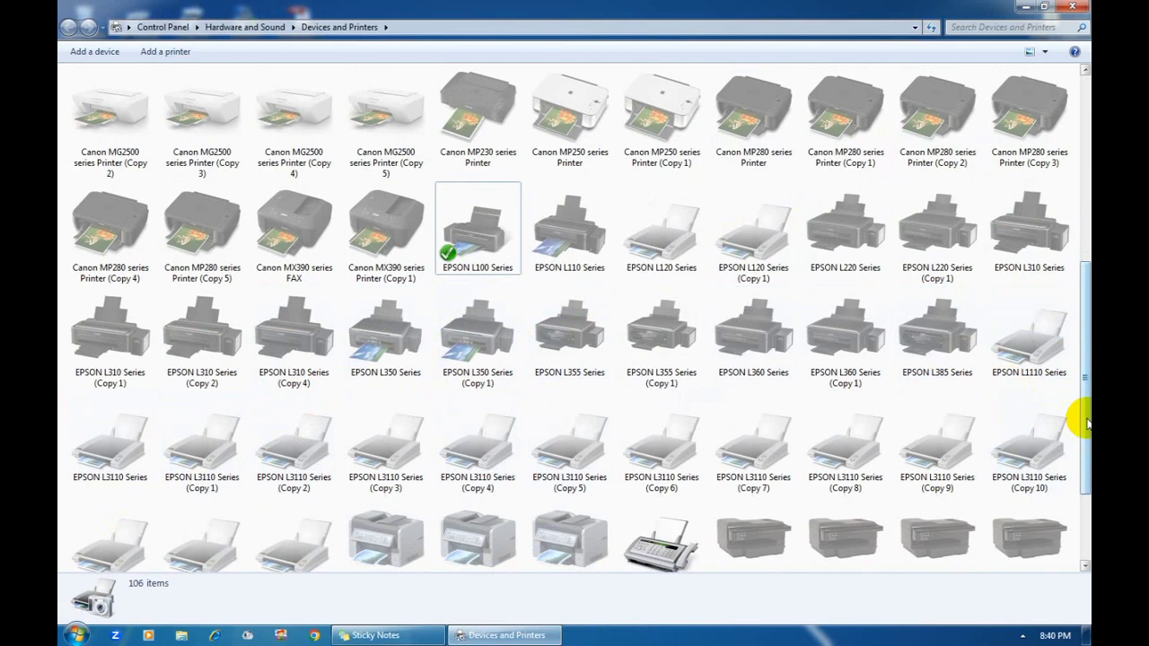
{"action": "scroll", "coordinate": [1083, 405], "scroll_direction": "up", "scroll_amount": 1}
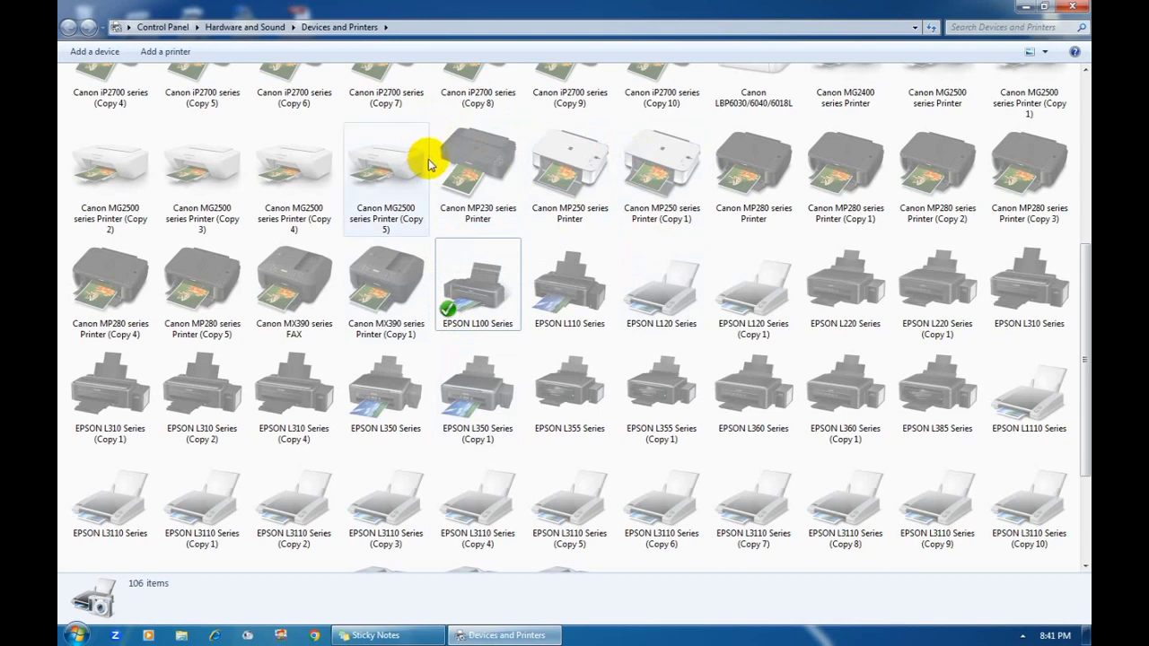
{"action": "left_click", "coordinate": [1024, 639]}
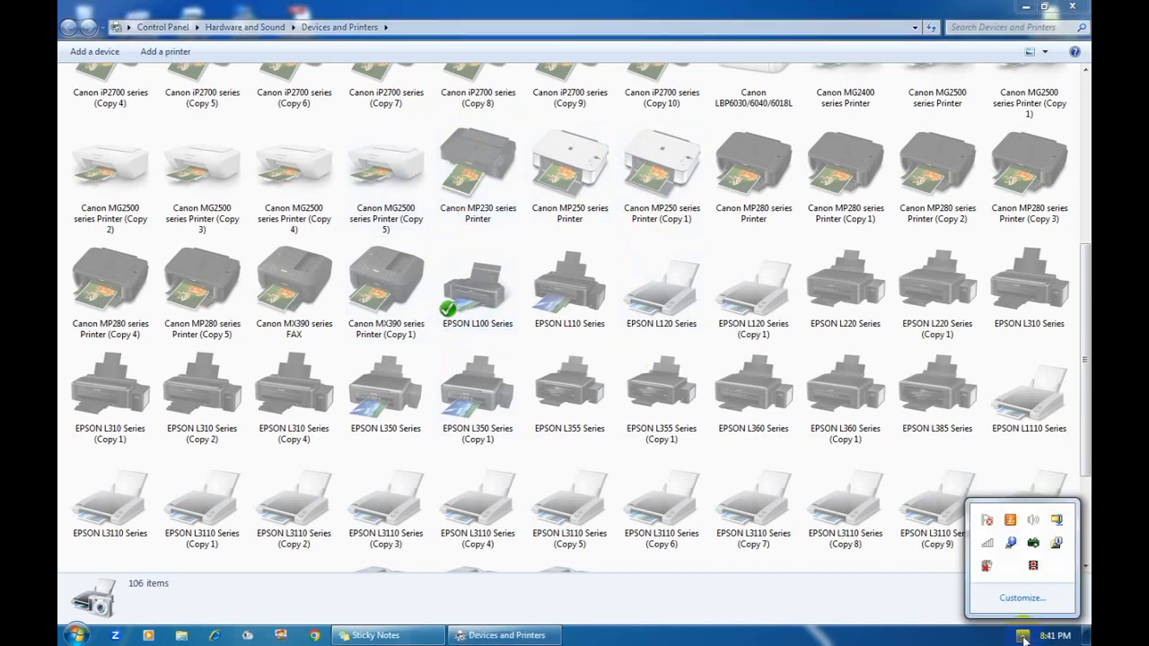
{"action": "right_click", "coordinate": [1034, 569]}
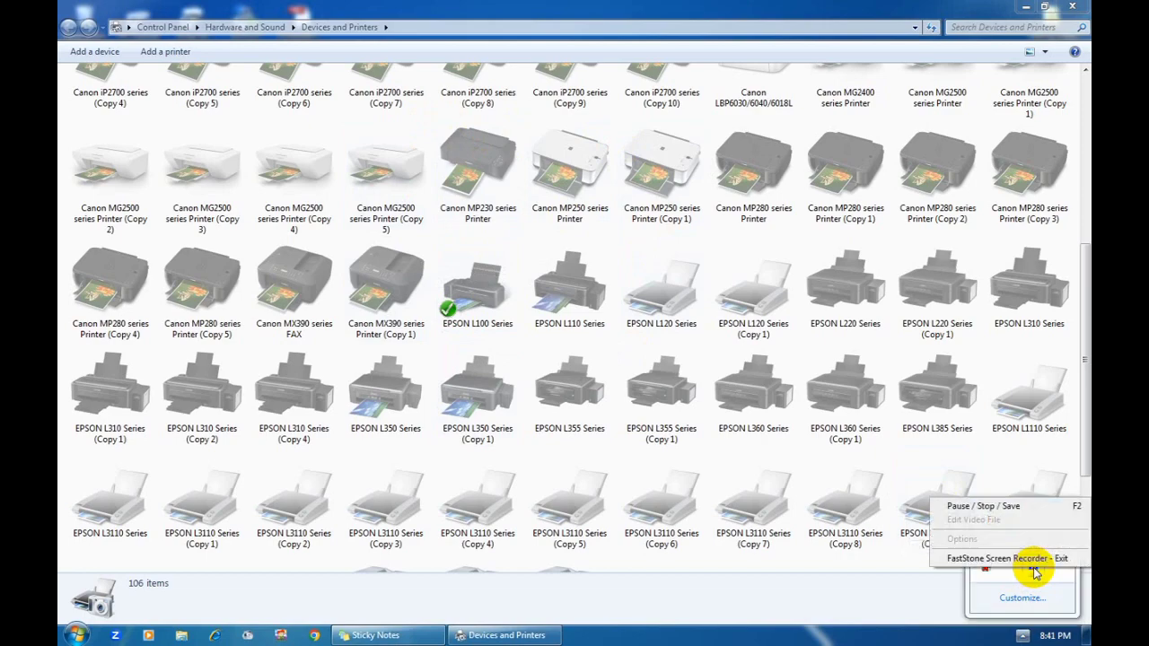